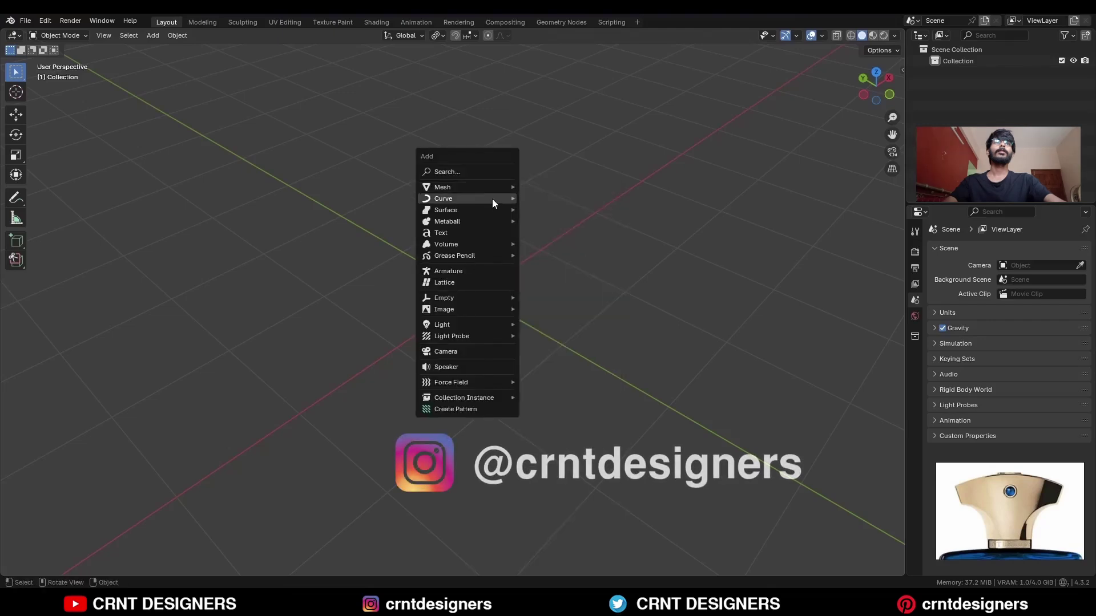
# Add a Bézier circle with a 1 m radius at the world origin and view it from the top.
pyautogui.moveTo(492, 199)
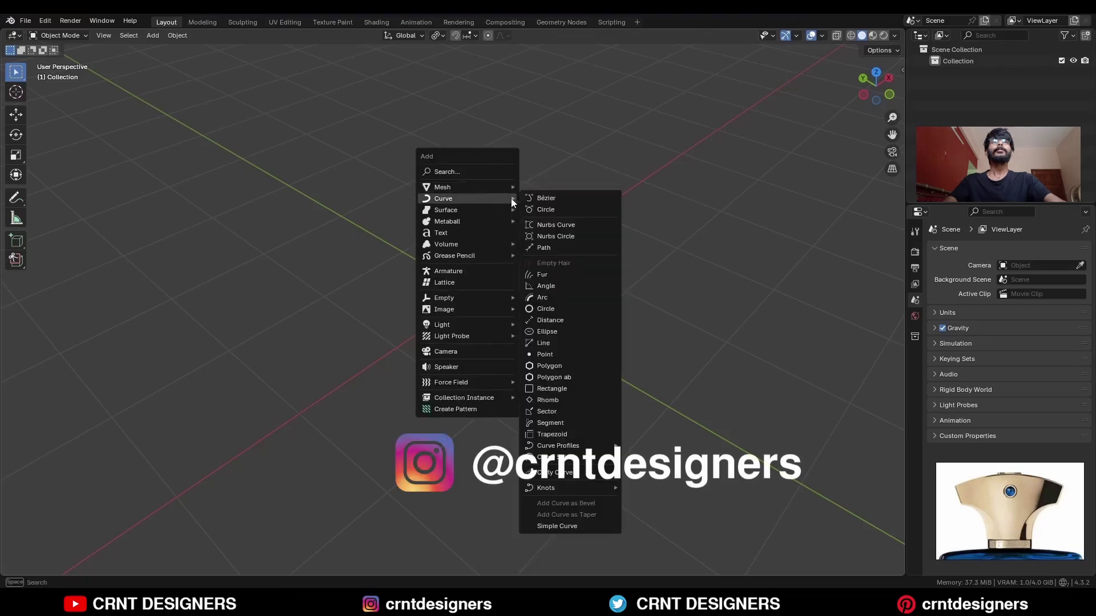
pyautogui.click(546, 210)
pyautogui.click(875, 72)
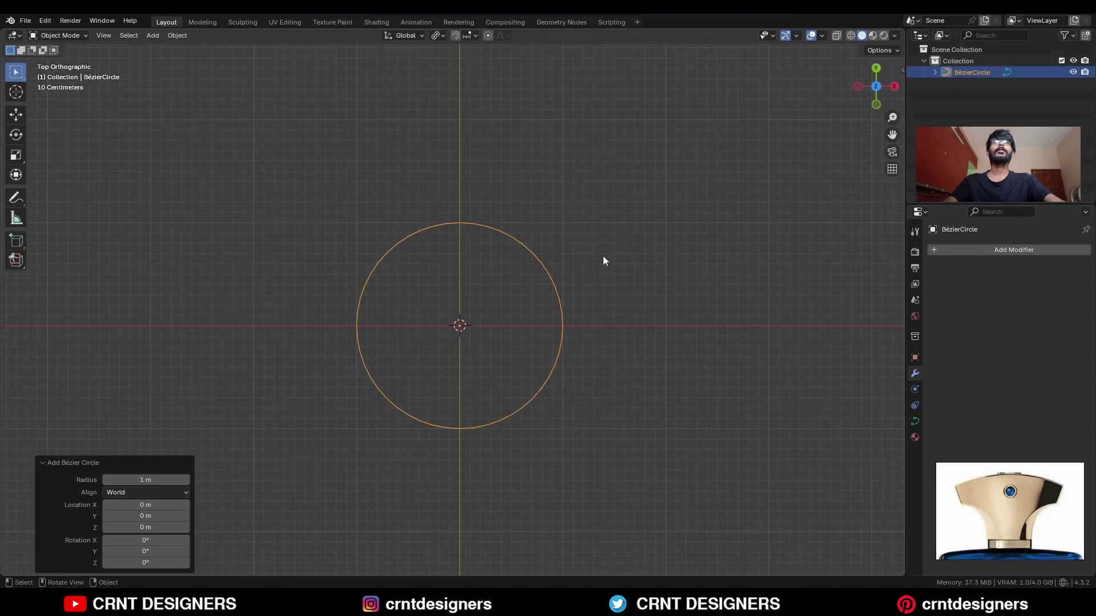
# Scale the circle's two control points on the Y axis to 0.5 to flatten it into an oval.
pyautogui.press('Tab')
pyautogui.press('a')
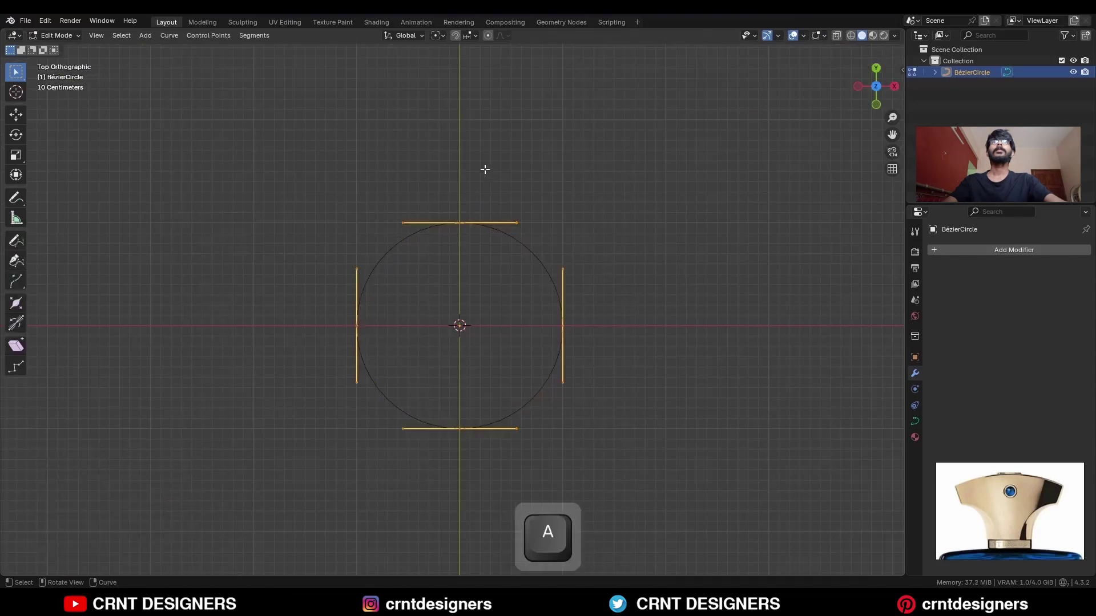
pyautogui.moveTo(484, 169); pyautogui.dragTo(435, 502)
pyautogui.press('s')
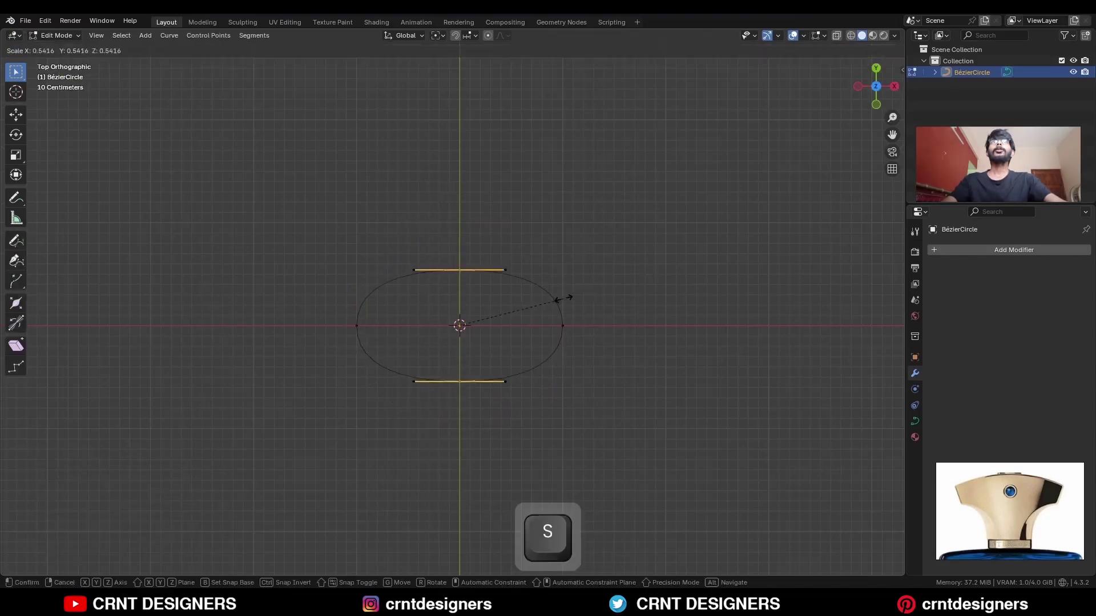
pyautogui.press('ctrl')
pyautogui.click(564, 297)
pyautogui.scroll(3, 712, 313)
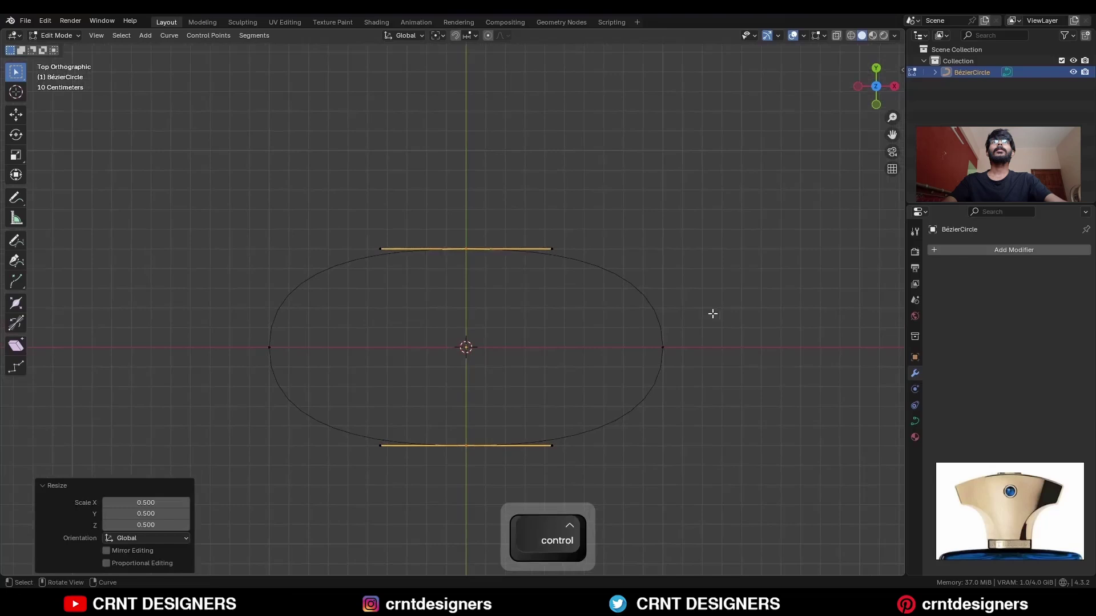
# Scale the handles of the two control points on the X axis to 0.5 about their individual origins, finishing the curve edit.
pyautogui.moveTo(717, 321); pyautogui.dragTo(252, 389)
pyautogui.press('.')
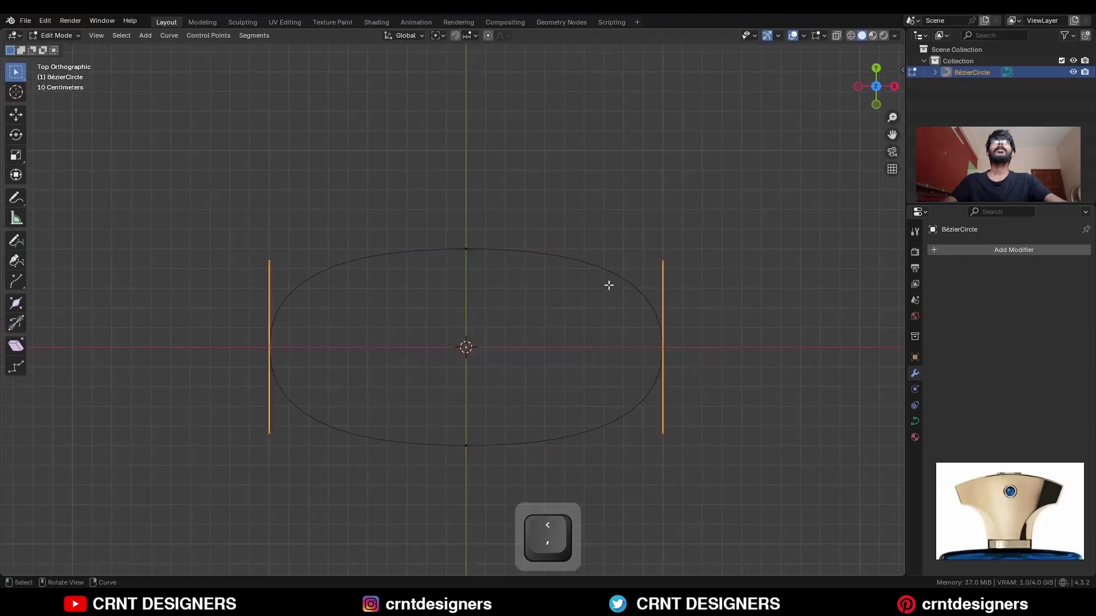
pyautogui.click(623, 351)
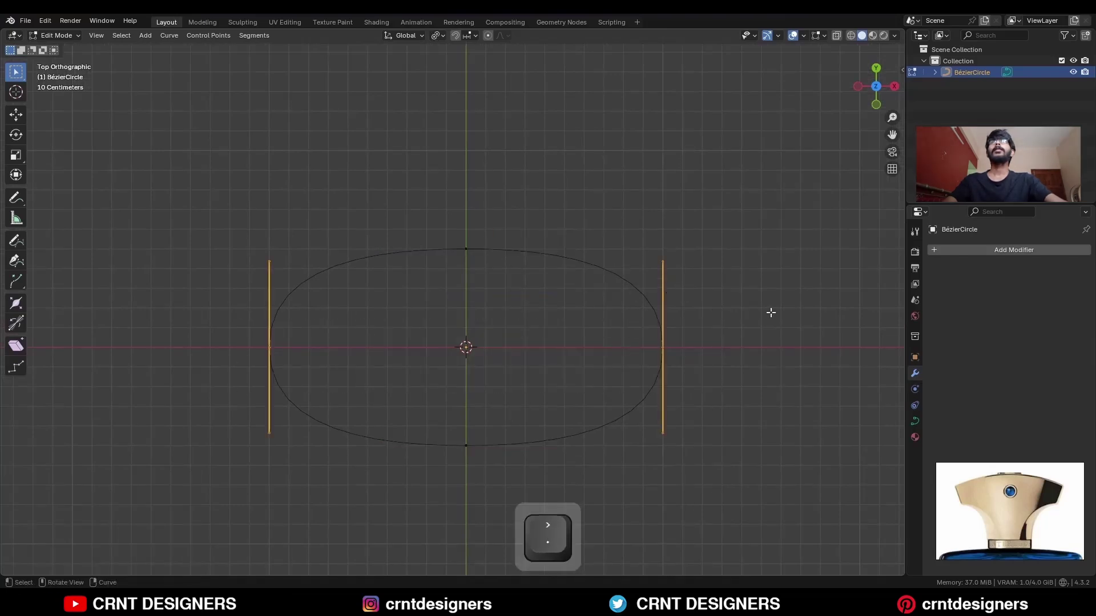
pyautogui.press('s')
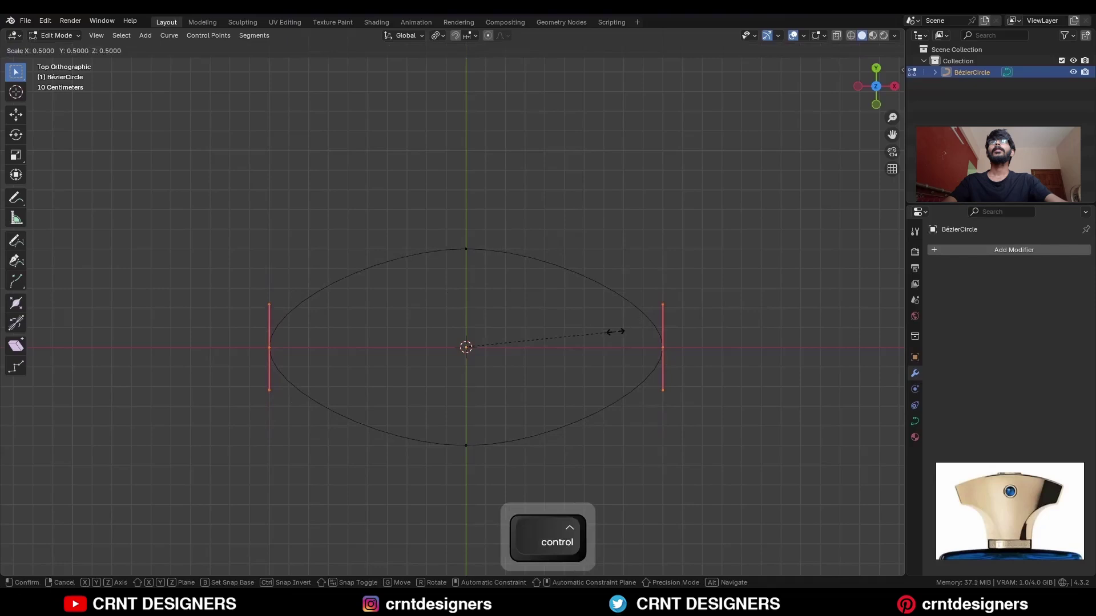
pyautogui.click(611, 338)
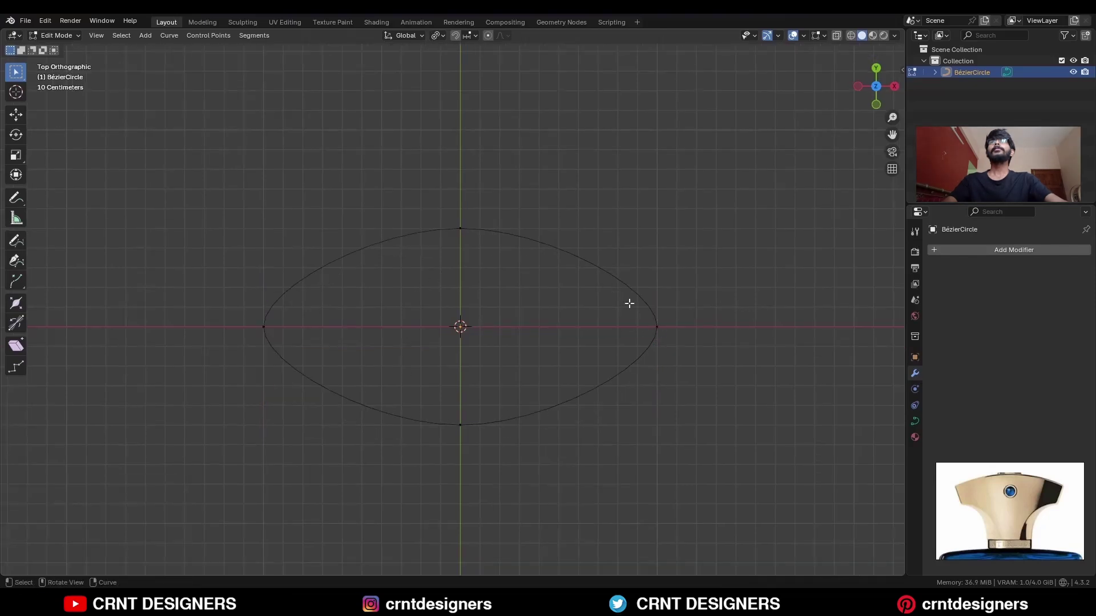
pyautogui.press('Tab')
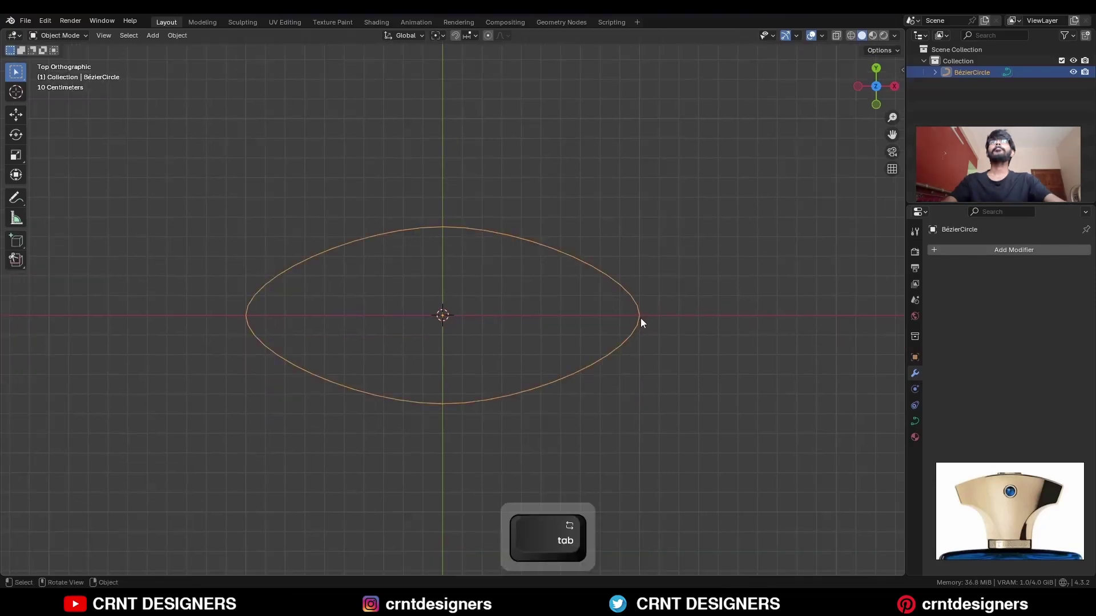
# Set the curve's preview resolution to 6 and convert it to a mesh.
pyautogui.click(915, 420)
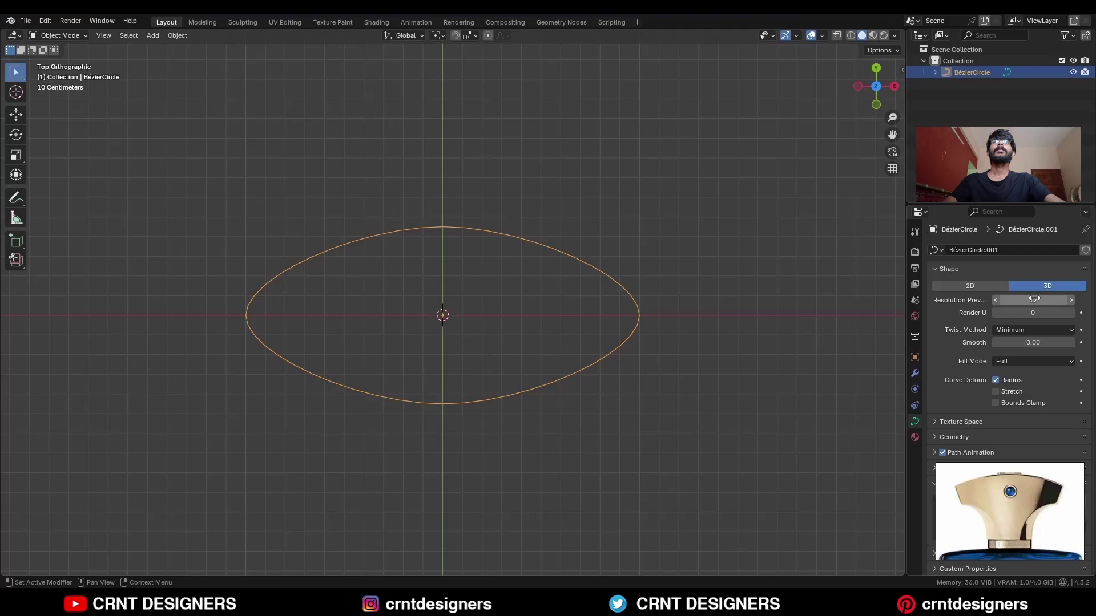
pyautogui.write('6')
pyautogui.click(963, 313)
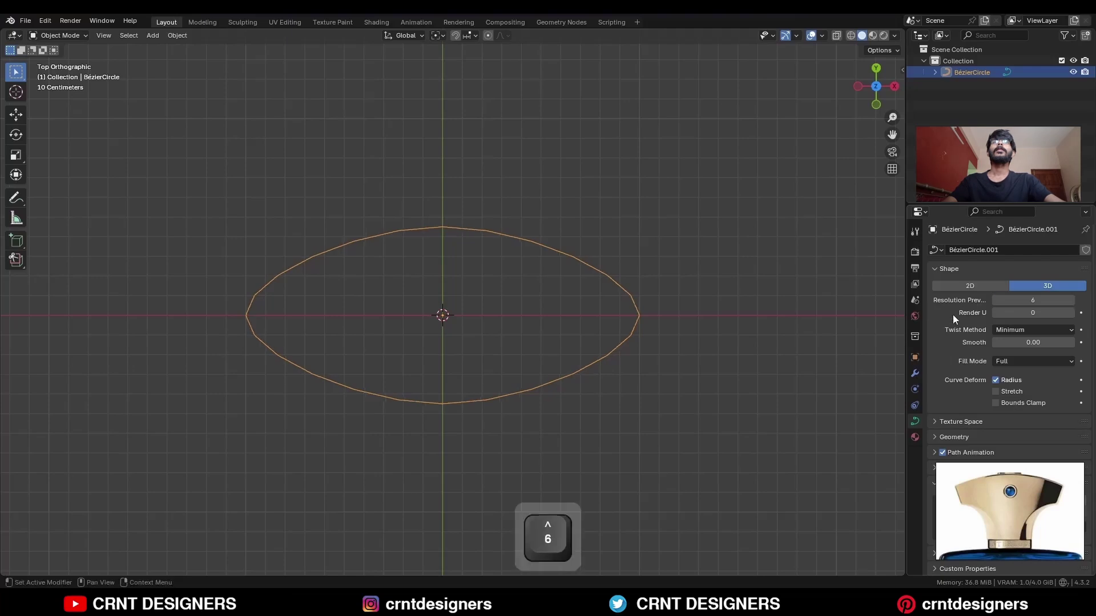
pyautogui.click(915, 374)
pyautogui.rightClick(436, 220)
pyautogui.moveTo(427, 242)
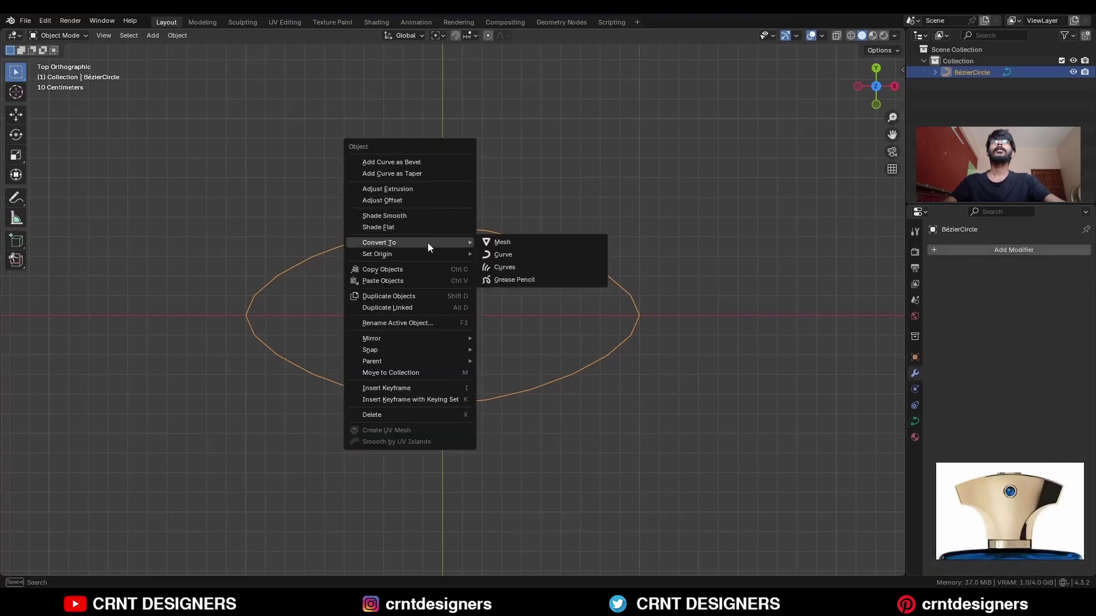
pyautogui.click(500, 243)
# Fill the whole lens-shaped outline with a face.
pyautogui.press('Tab')
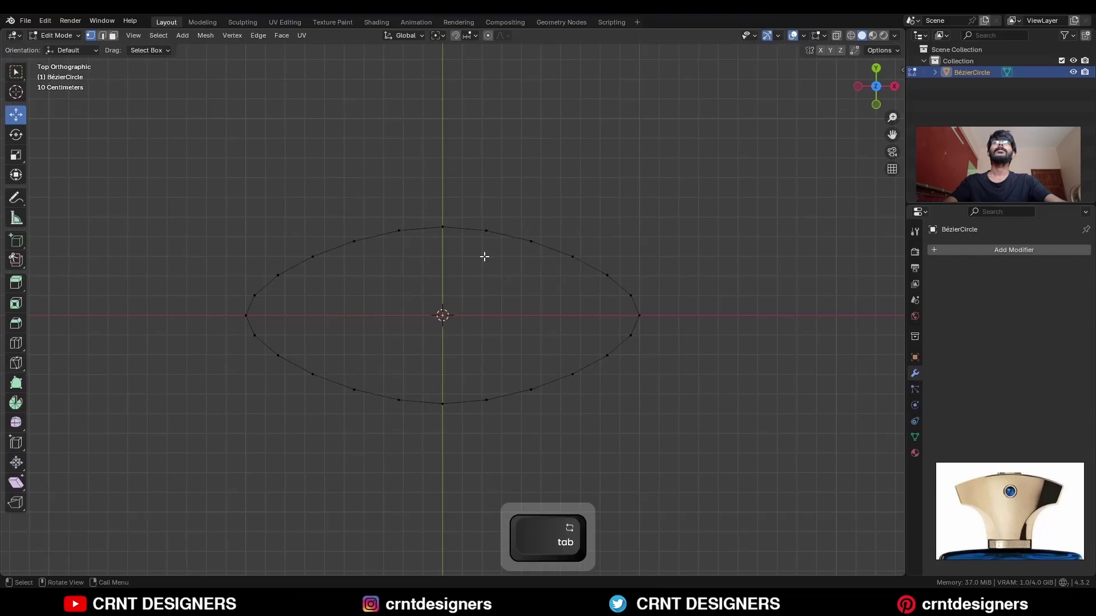
pyautogui.press('a')
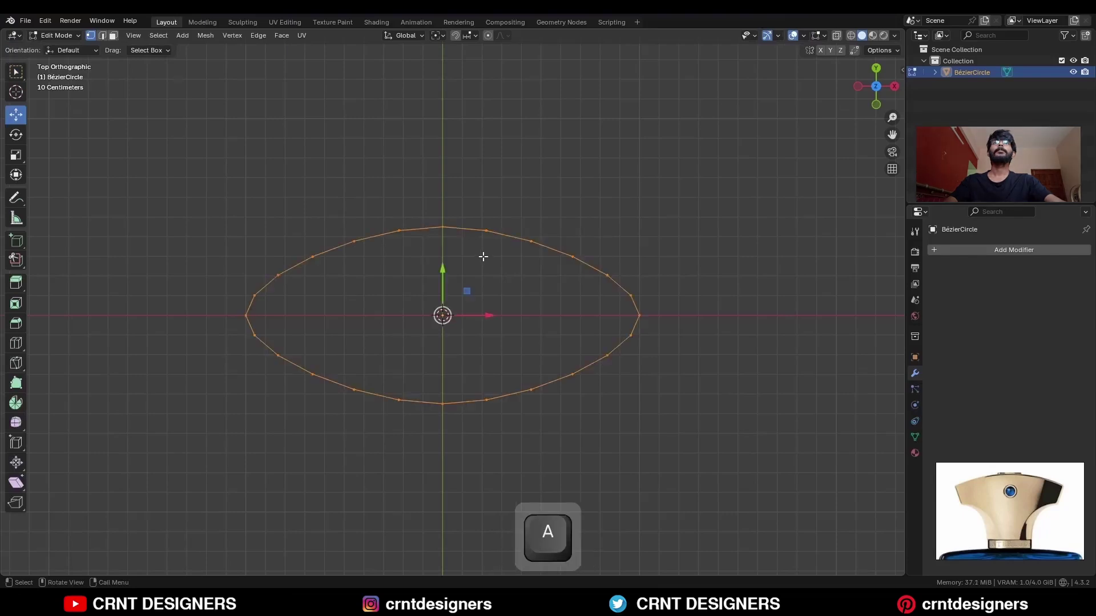
pyautogui.press('f')
# Connect opposite outline vertices with a lengthwise centre edge, a crosswise centre edge and three crosswise edges in the +X half.
pyautogui.moveTo(457, 190); pyautogui.dragTo(423, 435)
pyautogui.press('j')
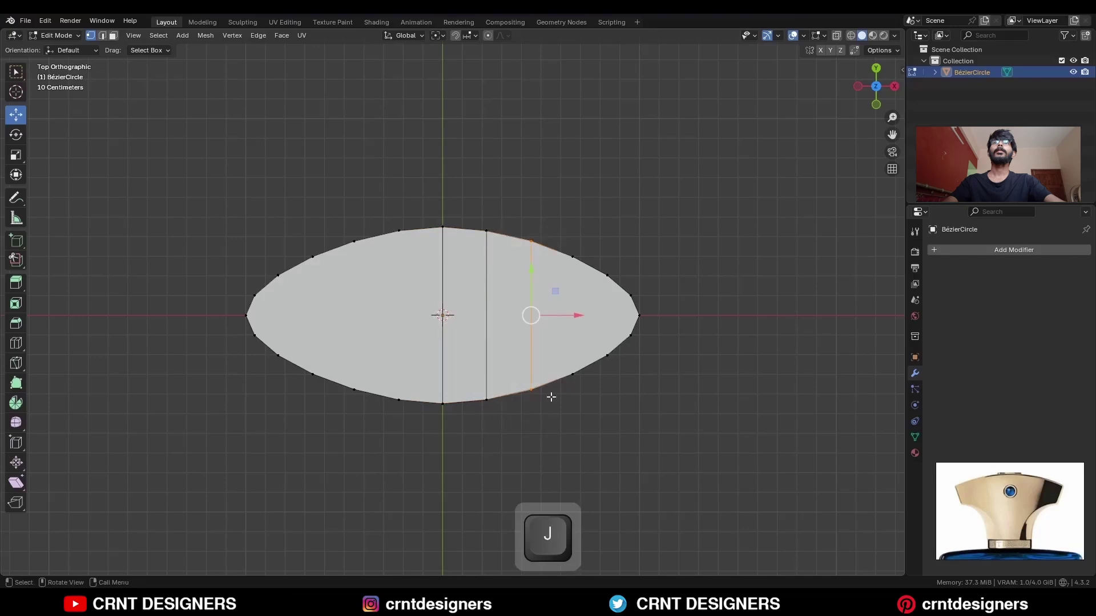
pyautogui.moveTo(359, 334); pyautogui.dragTo(243, 330)
pyautogui.press('j')
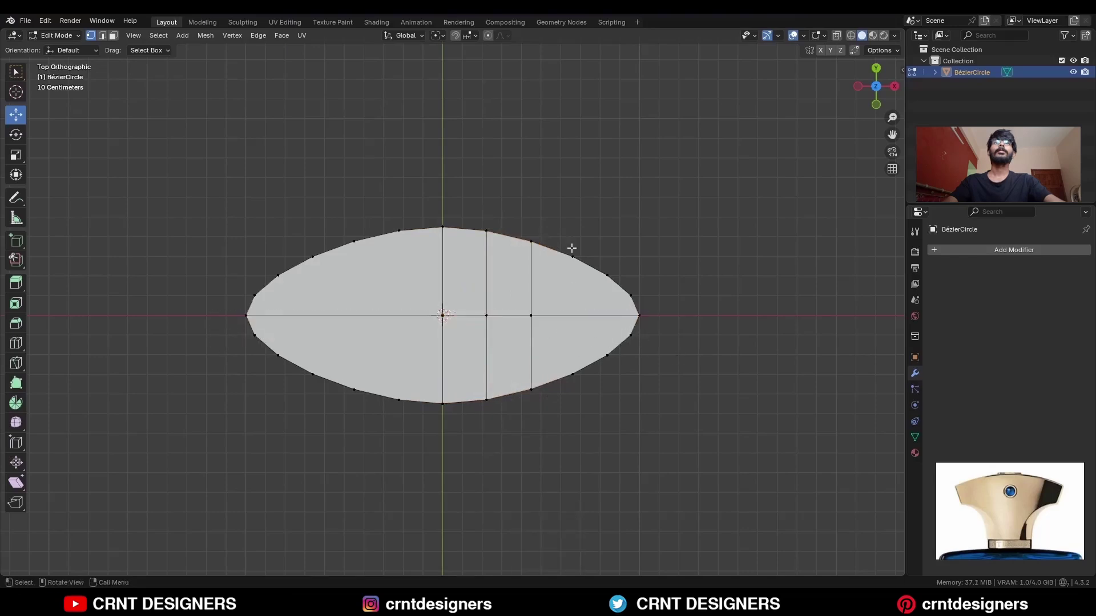
pyautogui.moveTo(557, 438); pyautogui.dragTo(558, 438)
pyautogui.press('j')
# Add a centred loop cut across the +X, -Y quarter and connect its end to the outline vertex next to the tip.
pyautogui.hotkey('ctrl', 'r')
pyautogui.click(572, 348)
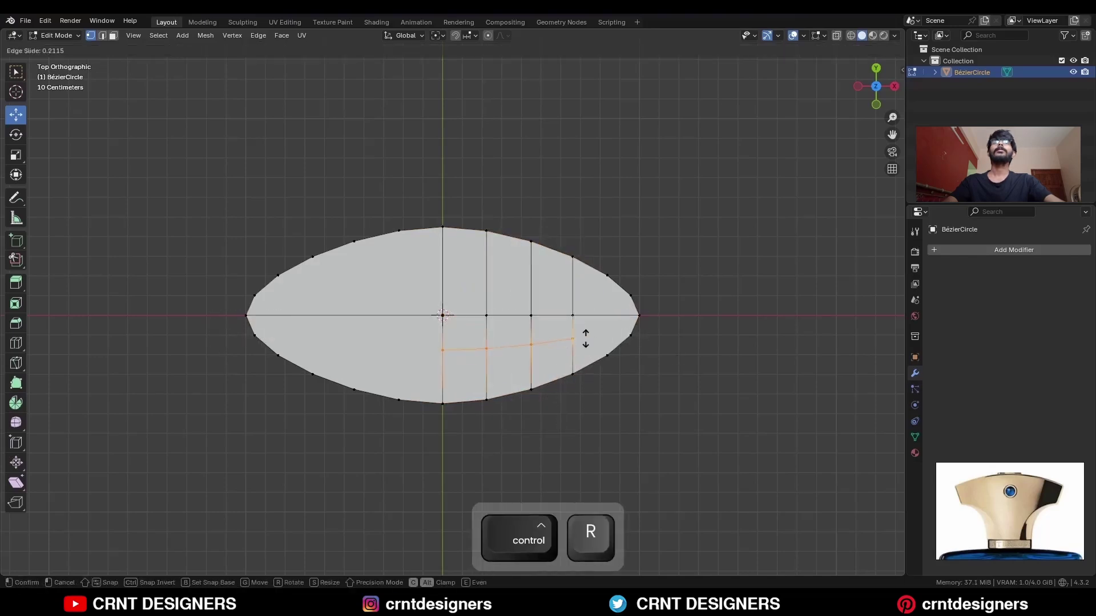
pyautogui.rightClick(671, 354)
pyautogui.click(671, 354)
pyautogui.click(572, 345)
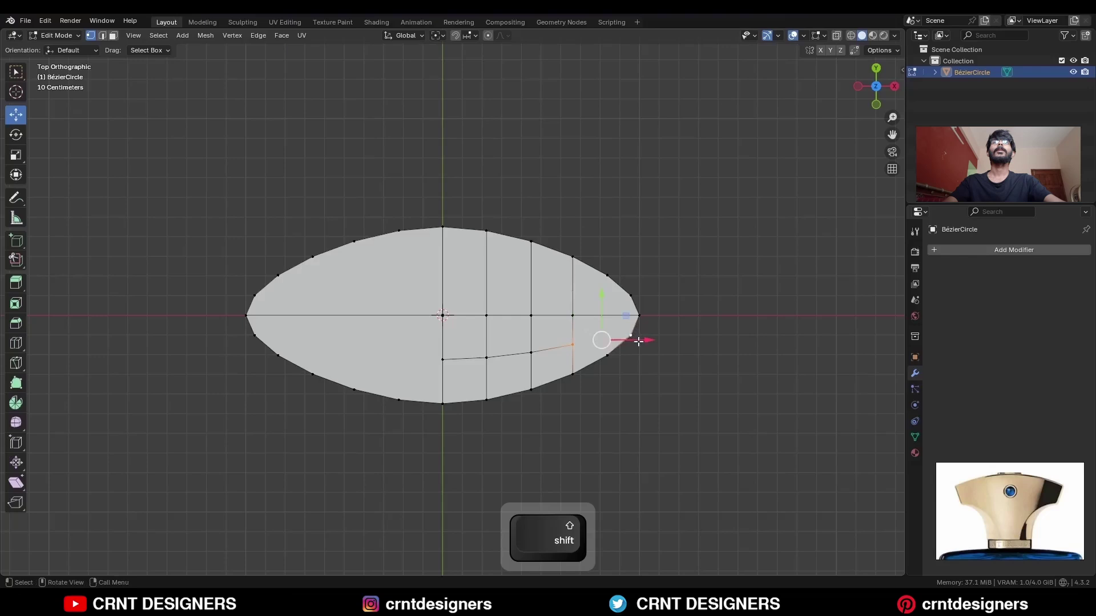
pyautogui.press('j')
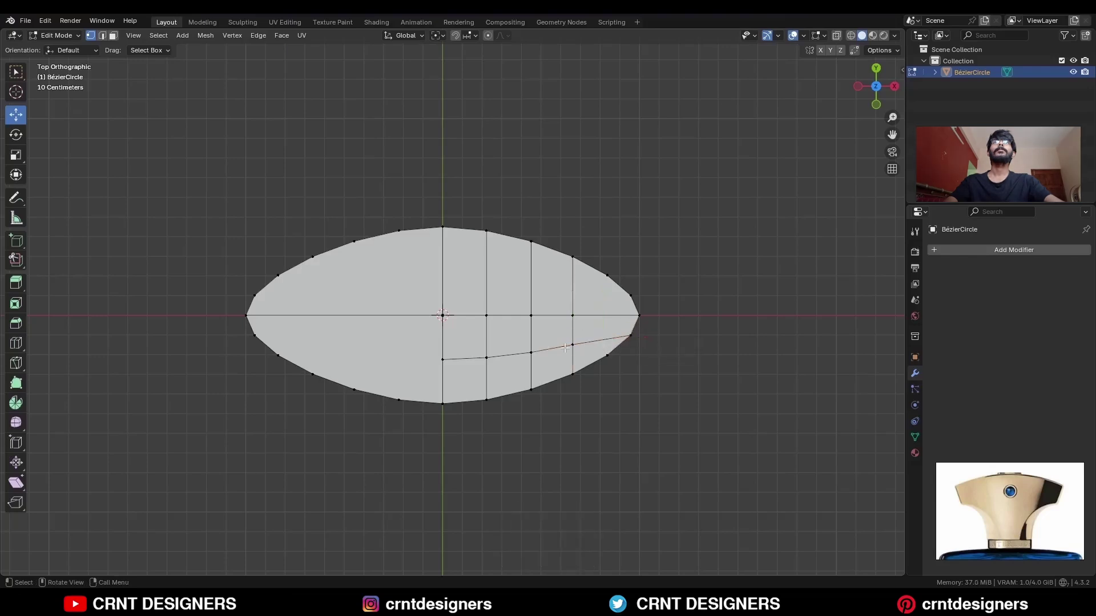
# Symmetrize the whole mesh along Y so the -Y half's edges are copied to the +Y half.
pyautogui.press('a')
pyautogui.click(206, 35)
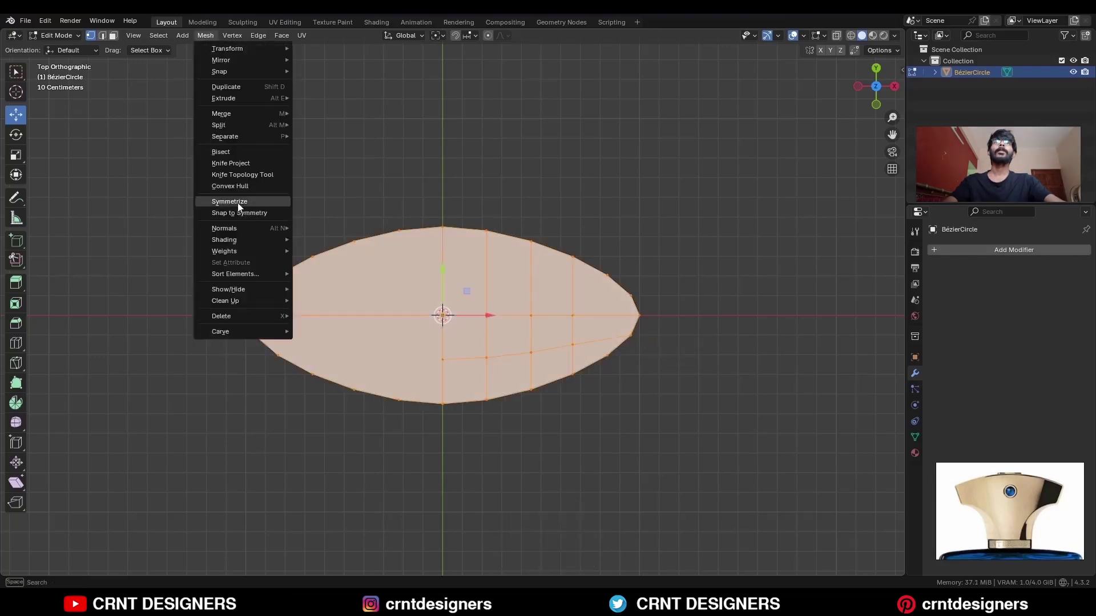
pyautogui.click(229, 200)
pyautogui.click(162, 549)
# Symmetrize the whole mesh along X so the +X half's edges are copied to the -X half, and leave mesh editing.
pyautogui.press('a')
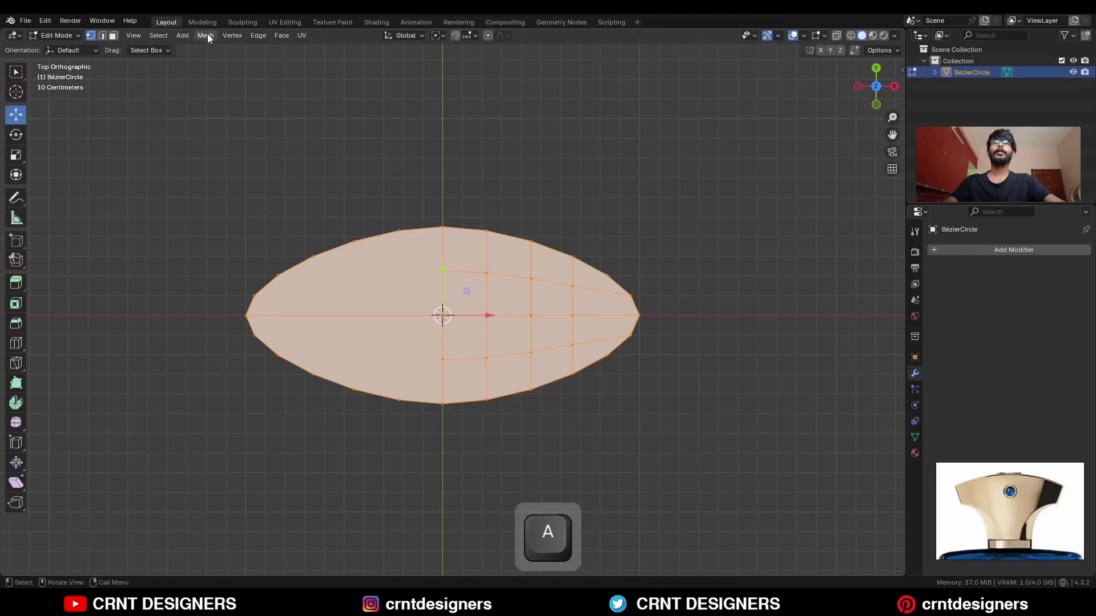
pyautogui.click(206, 35)
pyautogui.click(229, 200)
pyautogui.click(155, 550)
pyautogui.click(624, 379)
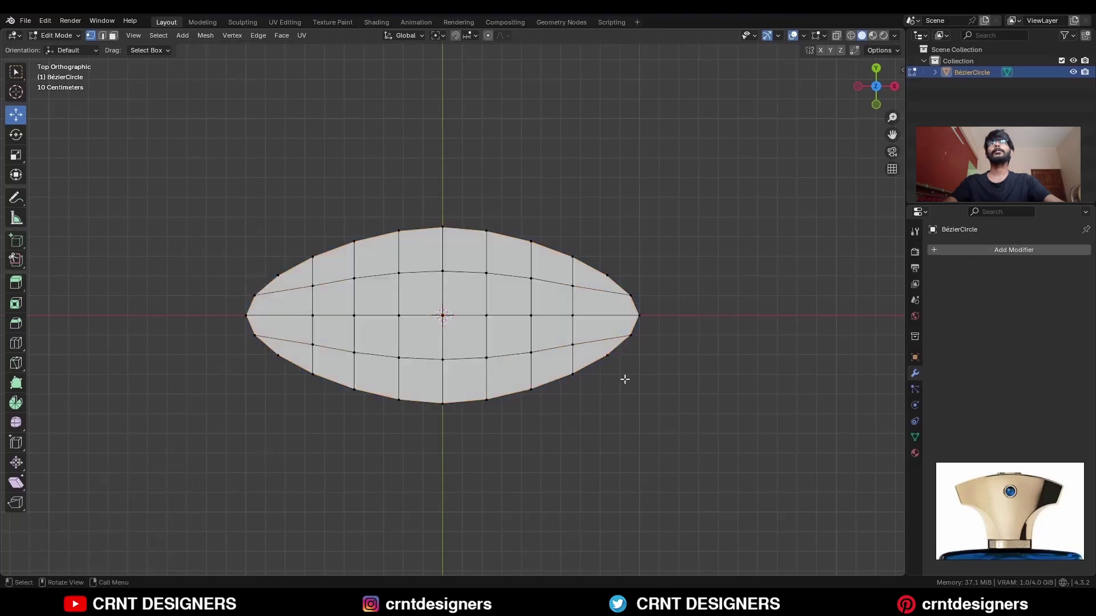
pyautogui.press('Tab')
pyautogui.click(672, 377)
# Rotate the lens-shaped mesh 90° in the left view so it stands upright.
pyautogui.moveTo(673, 377); pyautogui.dragTo(625, 312, button='middle')
pyautogui.click(536, 271)
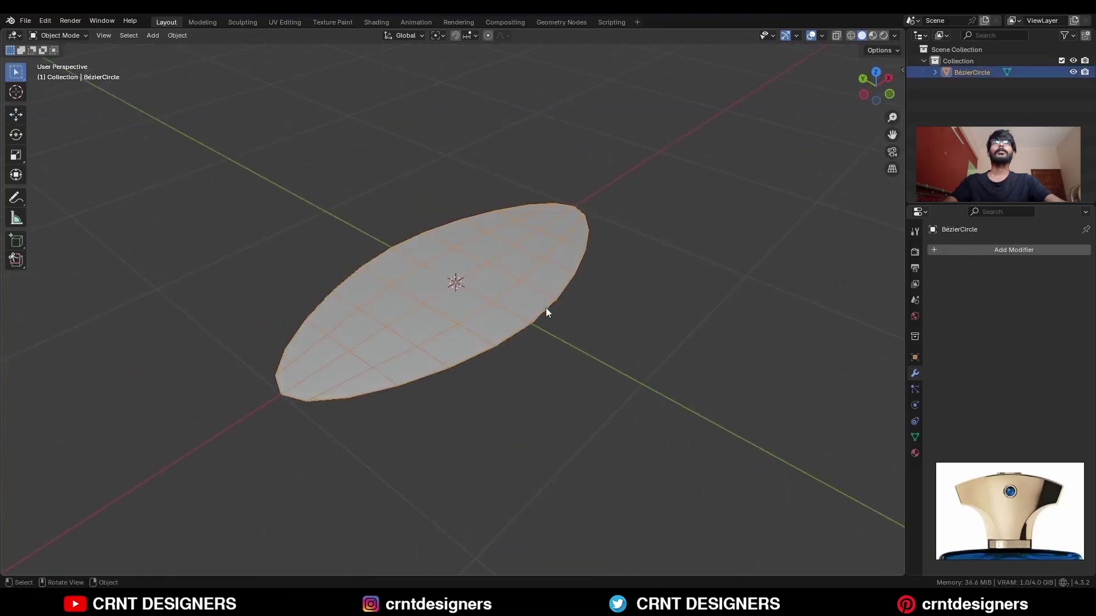
pyautogui.click(865, 93)
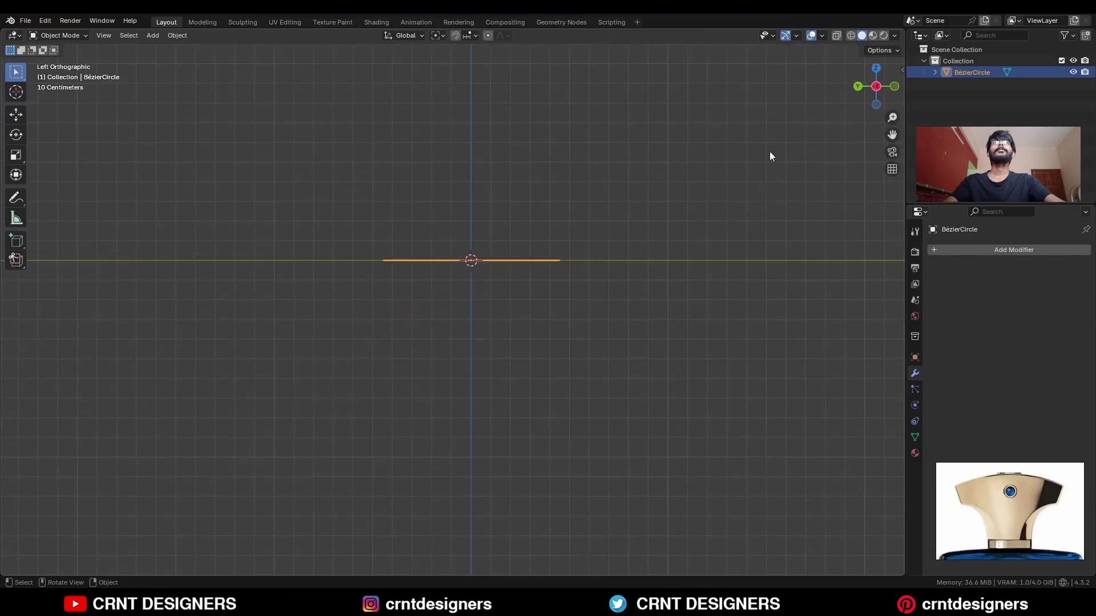
pyautogui.press('r')
pyautogui.keyDown('ctrl'); pyautogui.click(513, 406); pyautogui.keyUp('ctrl')
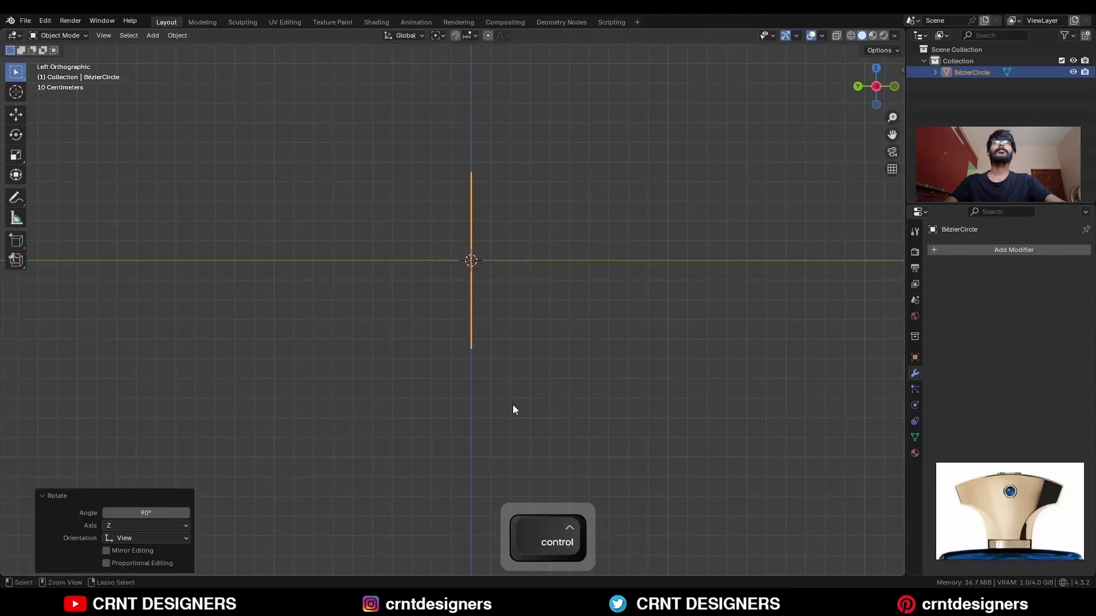
# Add a Simple Deform modifier to the upright mesh and set its mode to Bend.
pyautogui.moveTo(513, 410); pyautogui.dragTo(482, 380, button='middle')
pyautogui.click(536, 272)
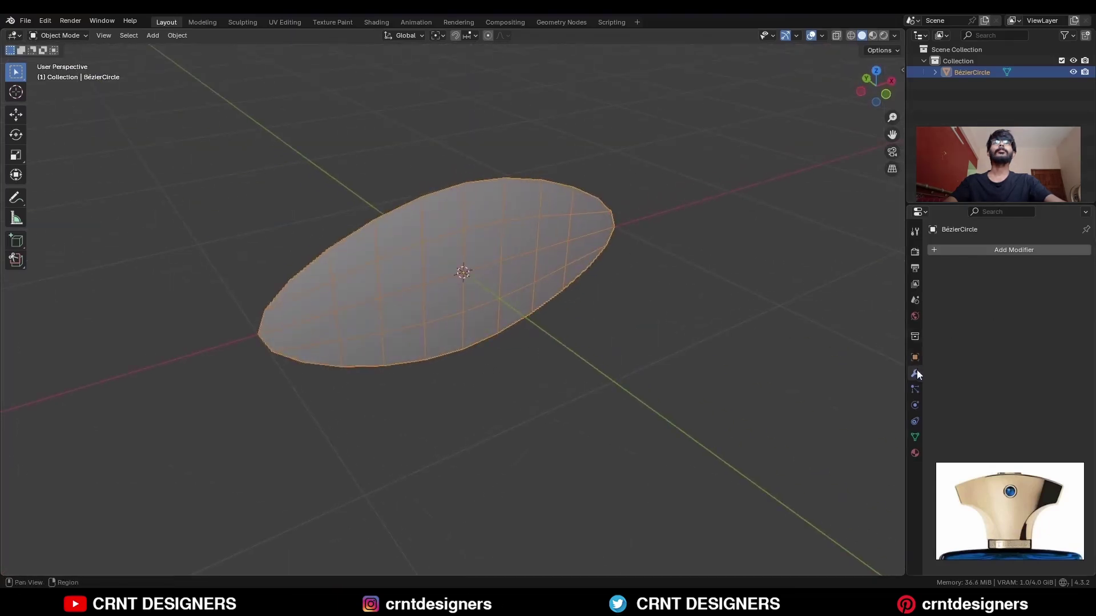
pyautogui.click(964, 251)
pyautogui.moveTo(966, 254)
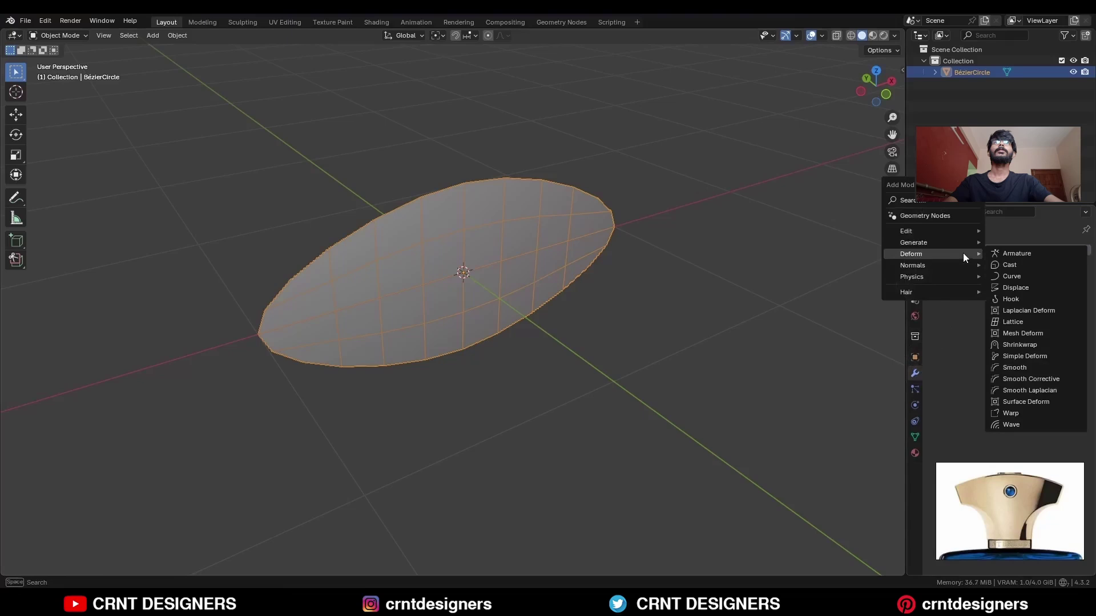
pyautogui.click(1019, 358)
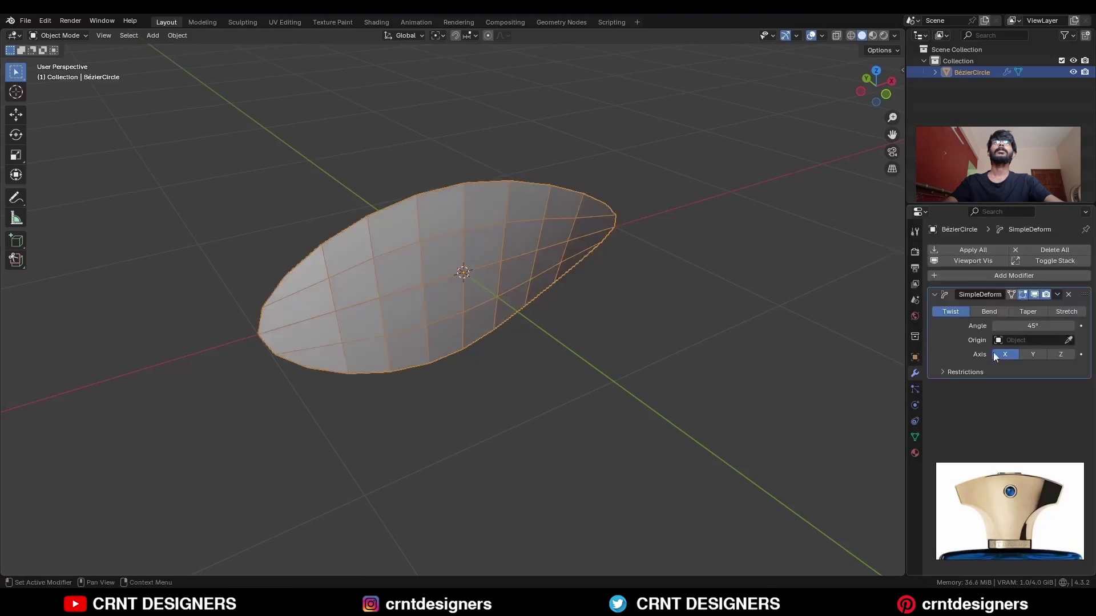
pyautogui.click(987, 313)
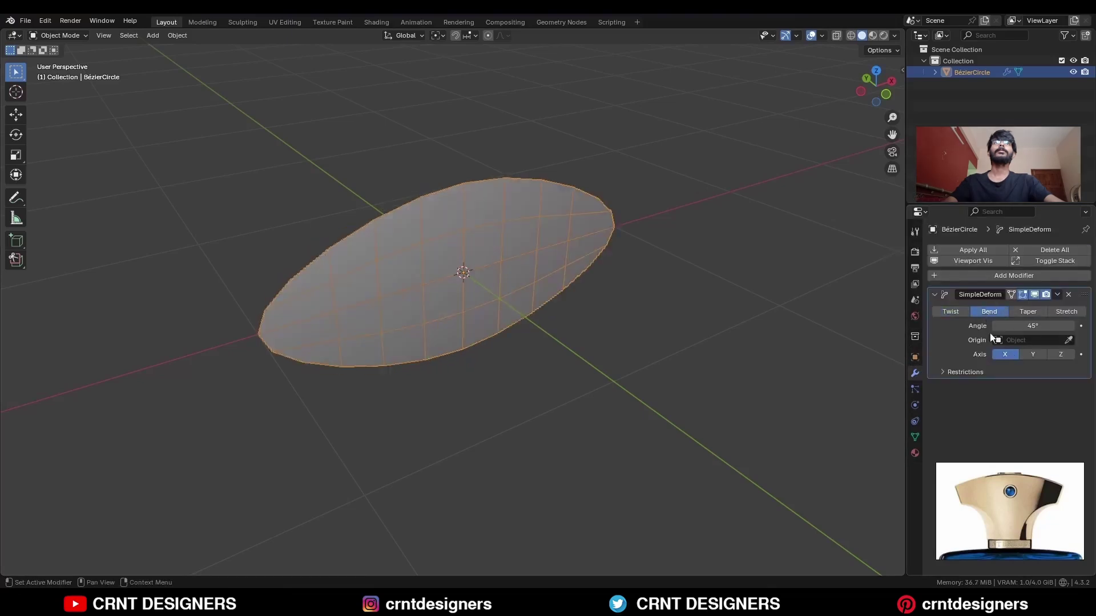
# Try the Y and Z axes for the bend deformation.
pyautogui.click(1033, 355)
pyautogui.press('Escape')
pyautogui.click(1060, 354)
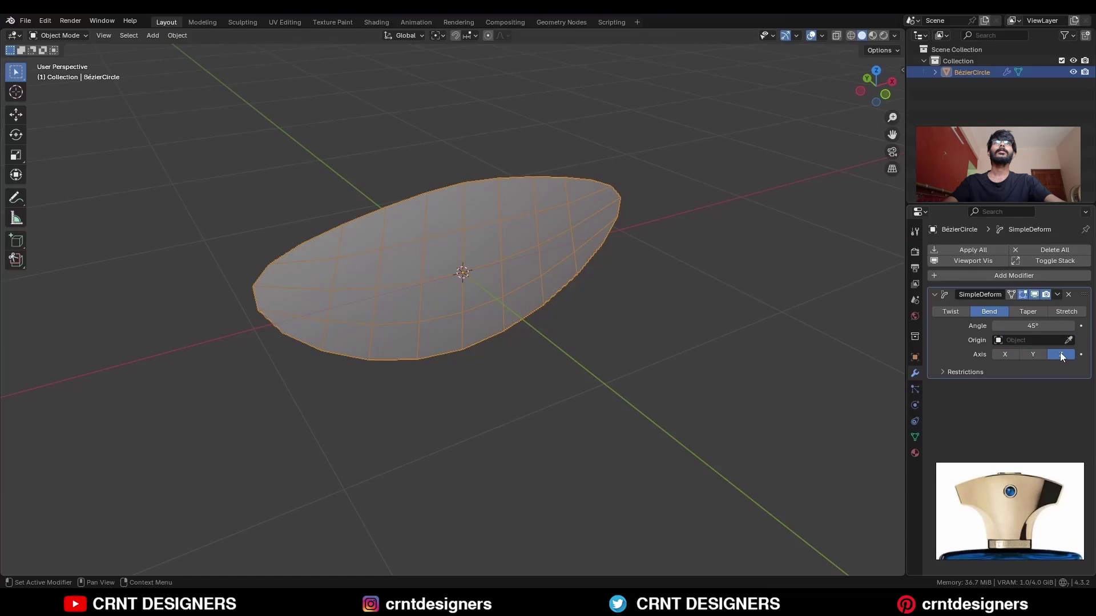
pyautogui.click(1033, 355)
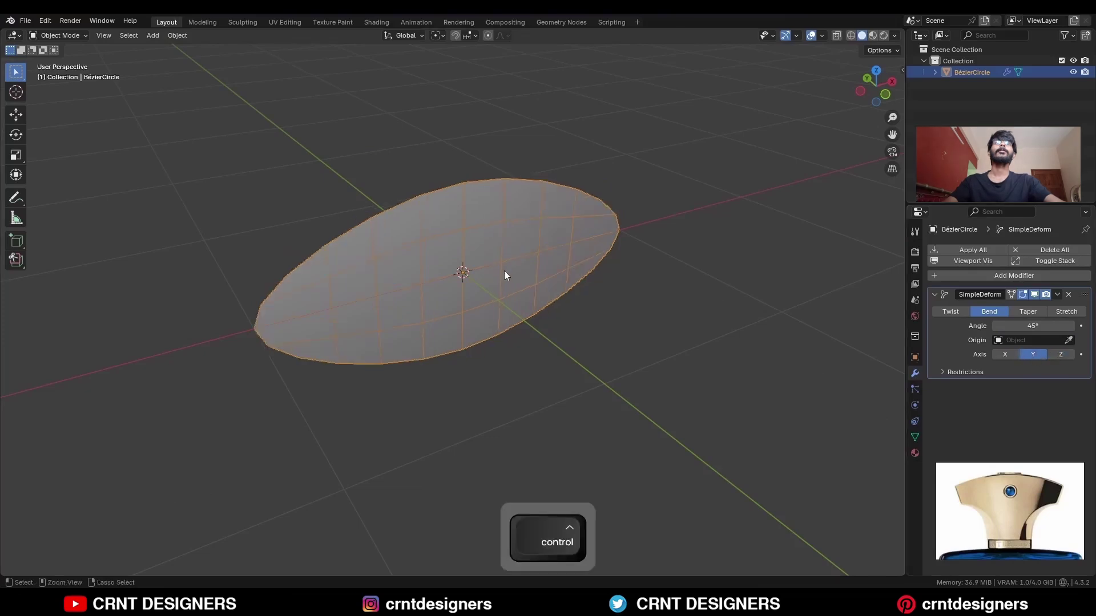
# Apply the object's rotation and bend the mesh 45° about the Z axis.
pyautogui.hotkey('ctrl', 'a')
pyautogui.click(501, 271)
pyautogui.click(1016, 354)
pyautogui.click(1060, 355)
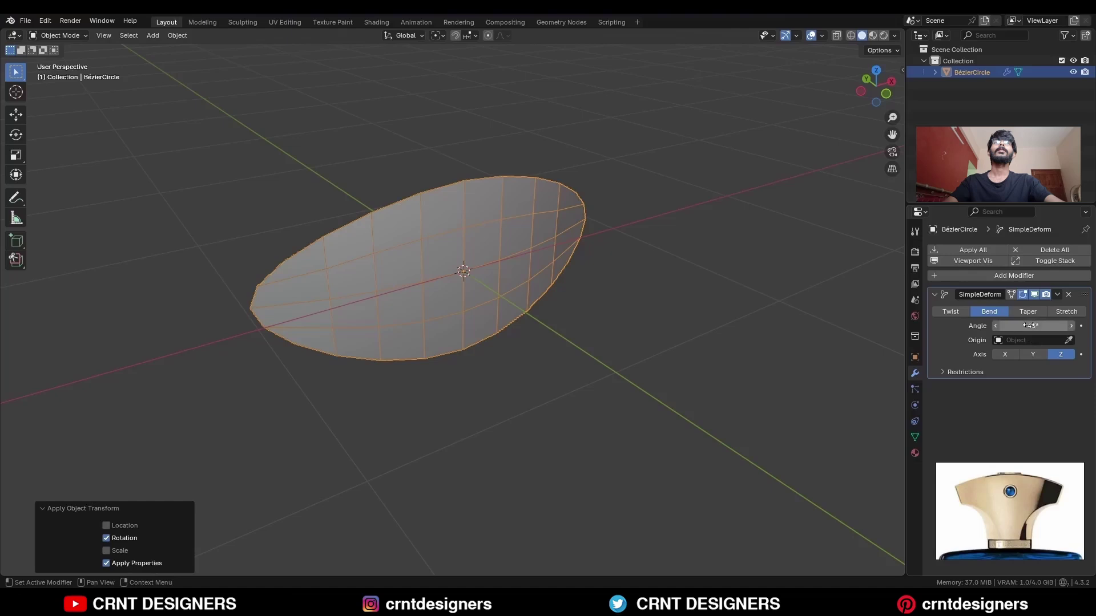
pyautogui.moveTo(1029, 325); pyautogui.dragTo(1045, 325)
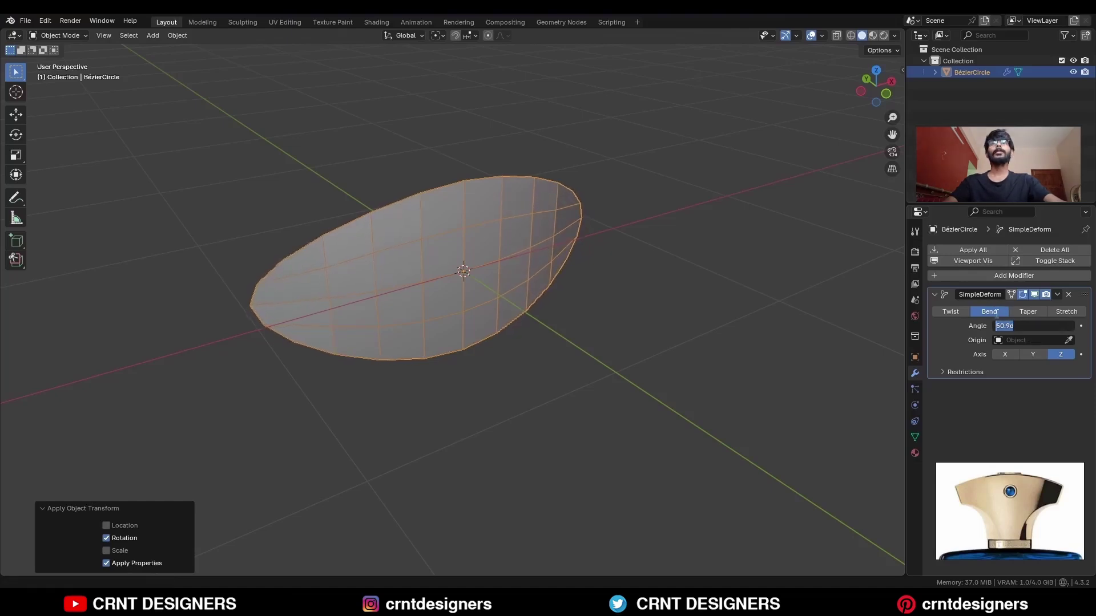
pyautogui.write('45')
pyautogui.press('KP_7')
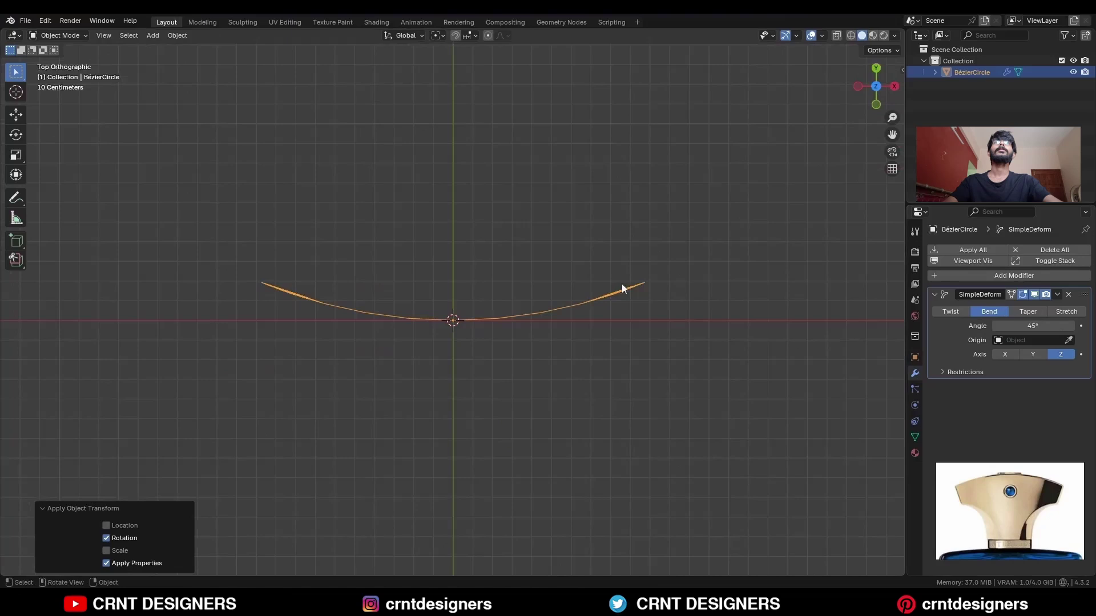
# Apply the Simple Deform modifier to make the bend part of the mesh.
pyautogui.moveTo(354, 311)
pyautogui.mouseDown(button='middle')
pyautogui.moveTo(594, 295)
pyautogui.moveTo(566, 269)
pyautogui.mouseUp(button='middle')
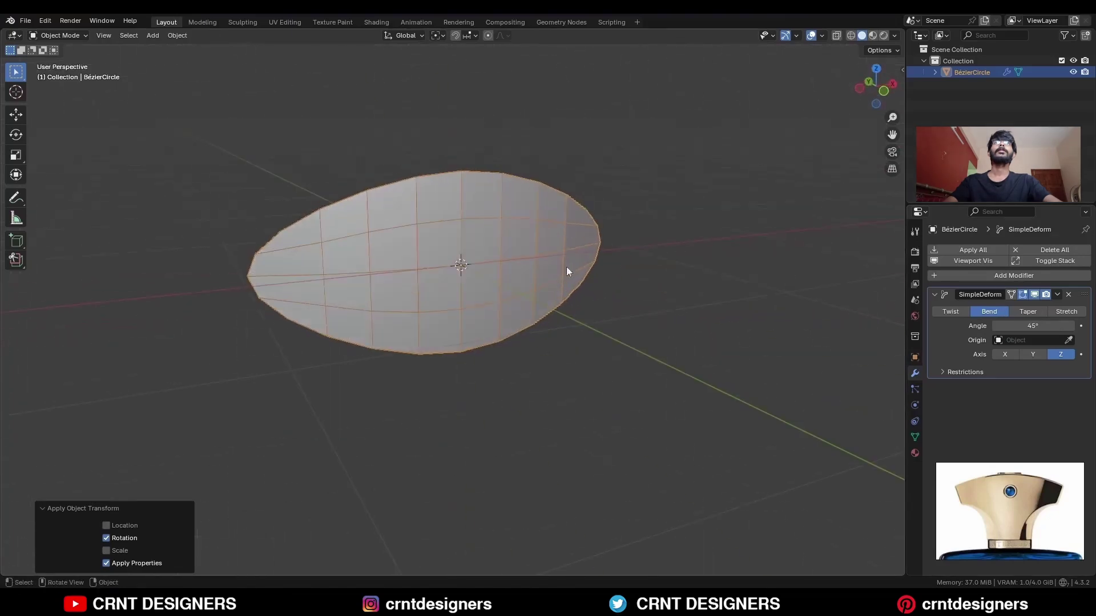
pyautogui.click(1057, 295)
pyautogui.click(996, 307)
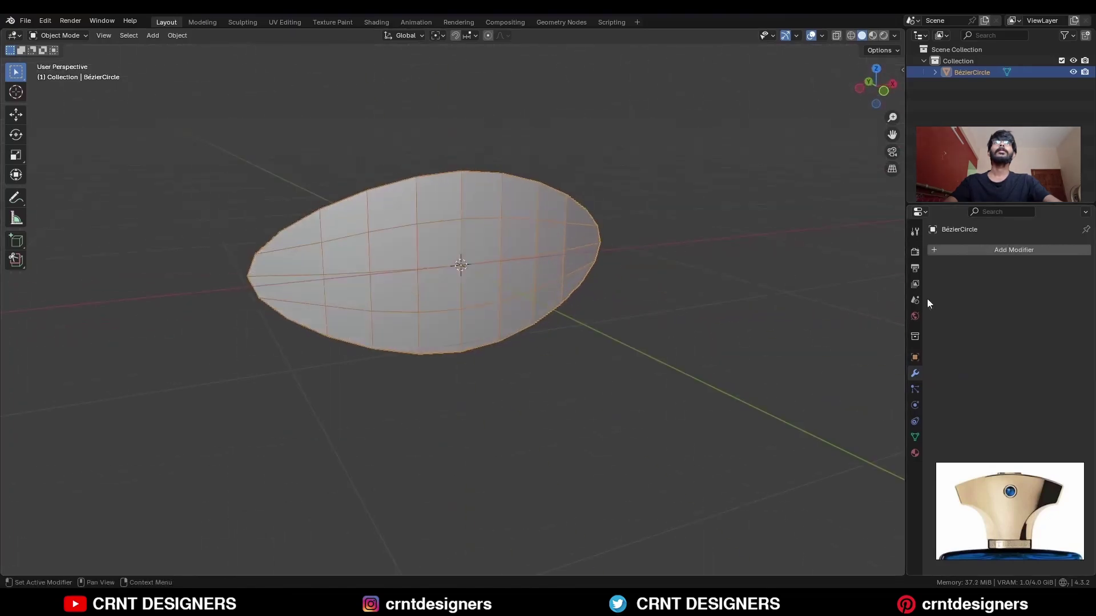
# Rotate the bent mesh -90° in the left view so it arches upward, and apply its rotation.
pyautogui.click(858, 88)
pyautogui.press('r')
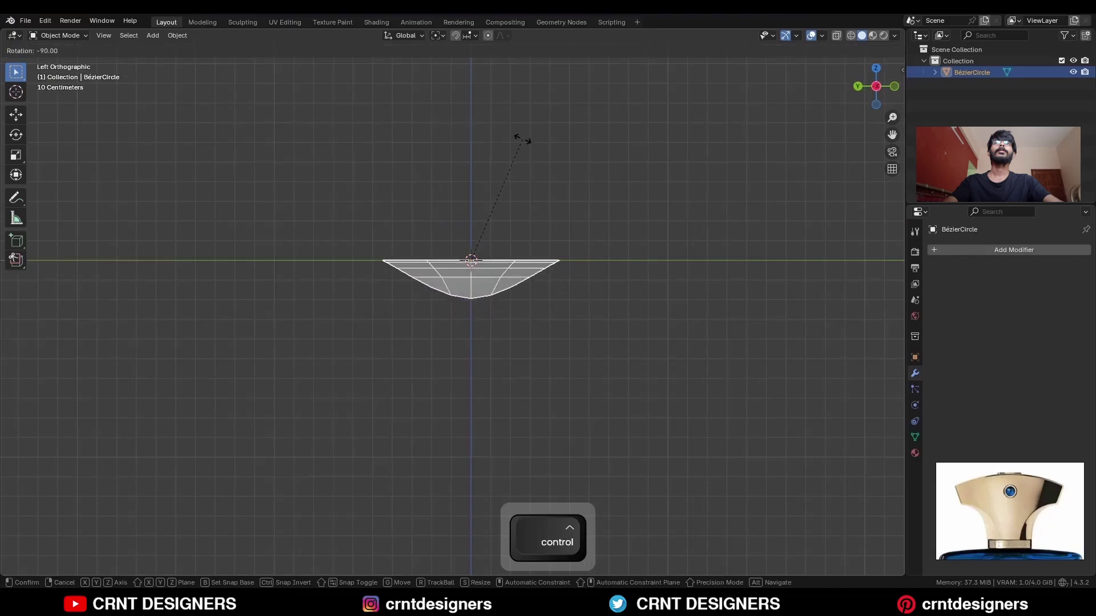
pyautogui.click(522, 139)
pyautogui.hotkey('ctrl', 'a')
pyautogui.click(539, 188)
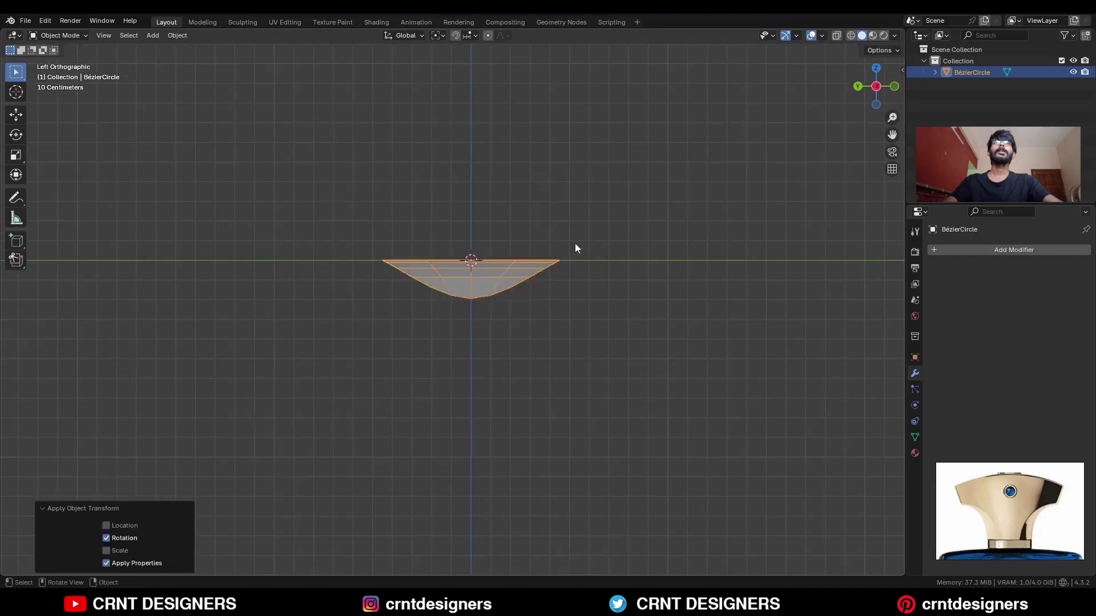
# Move the arched mesh straight up about 0.6 m above the origin in the front view.
pyautogui.moveTo(574, 243); pyautogui.dragTo(496, 282, button='middle')
pyautogui.click(474, 270)
pyautogui.click(884, 95)
pyautogui.press('g')
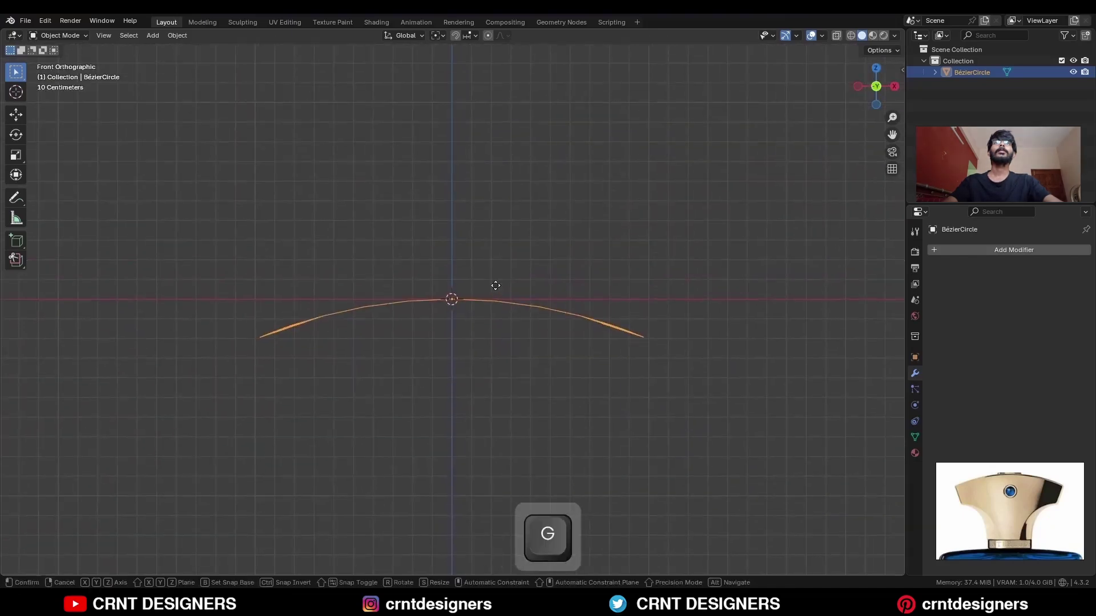
pyautogui.click(499, 192)
# Extrude the arched mesh's outer boundary edge loop 0.3 m straight down along Z.
pyautogui.press('Tab')
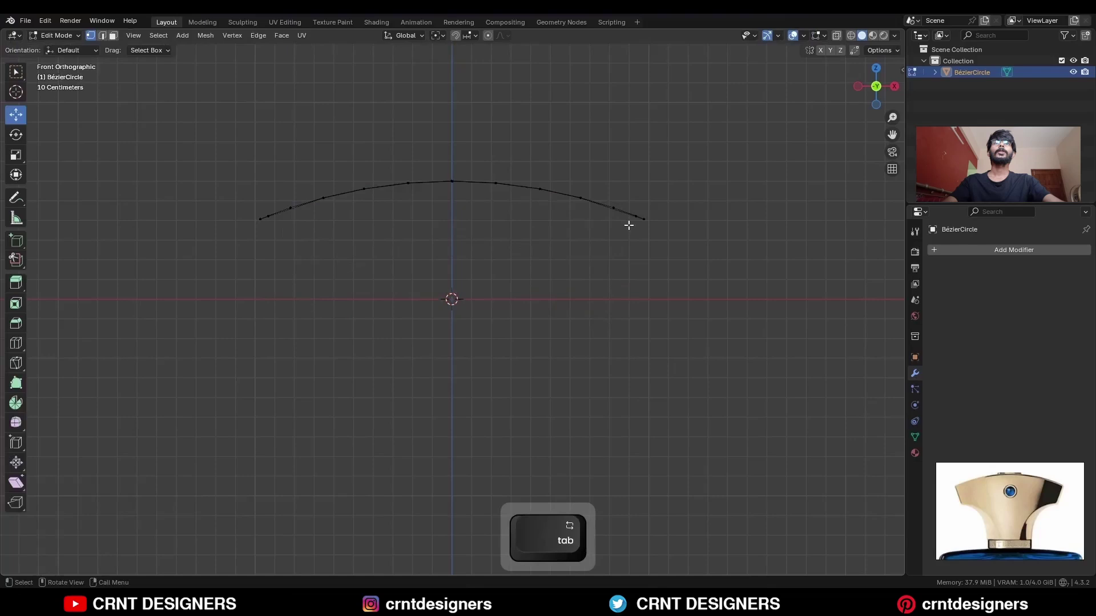
pyautogui.press('2')
pyautogui.moveTo(629, 226); pyautogui.dragTo(617, 278, button='middle')
pyautogui.keyDown('alt'); pyautogui.keyDown('shift'); pyautogui.click(673, 248); pyautogui.keyUp('shift'); pyautogui.keyUp('alt')
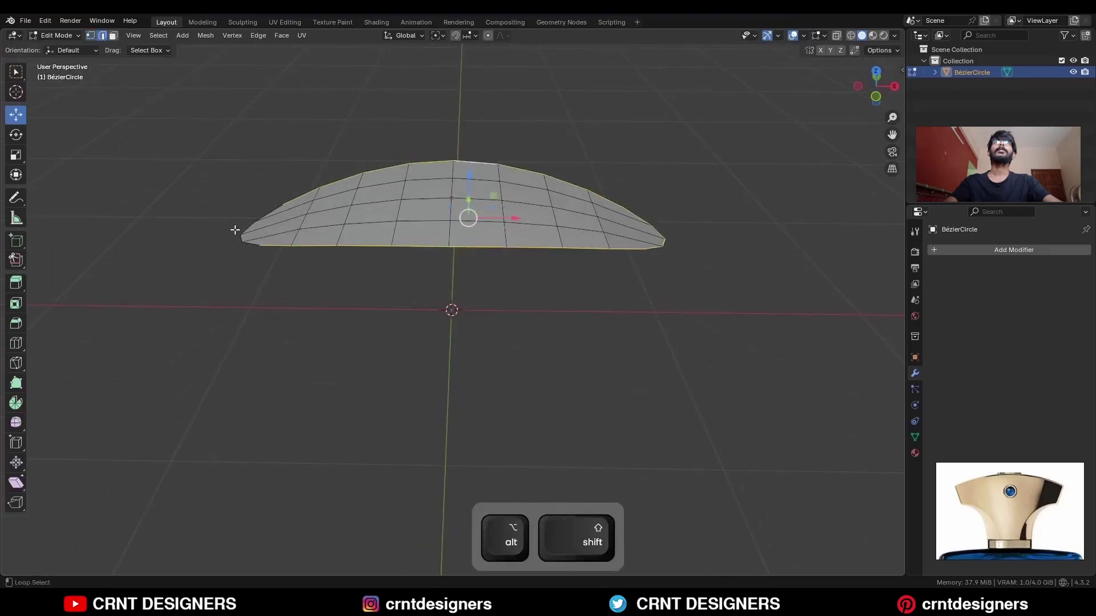
pyautogui.click(876, 97)
pyautogui.press('e')
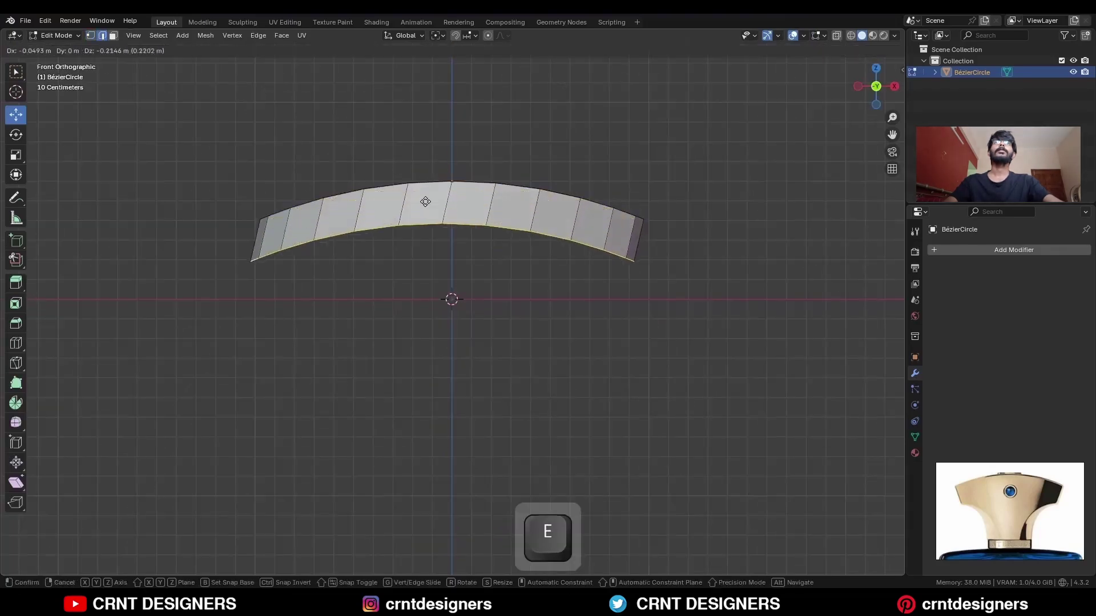
pyautogui.rightClick(428, 197)
pyautogui.moveTo(453, 154); pyautogui.dragTo(458, 209)
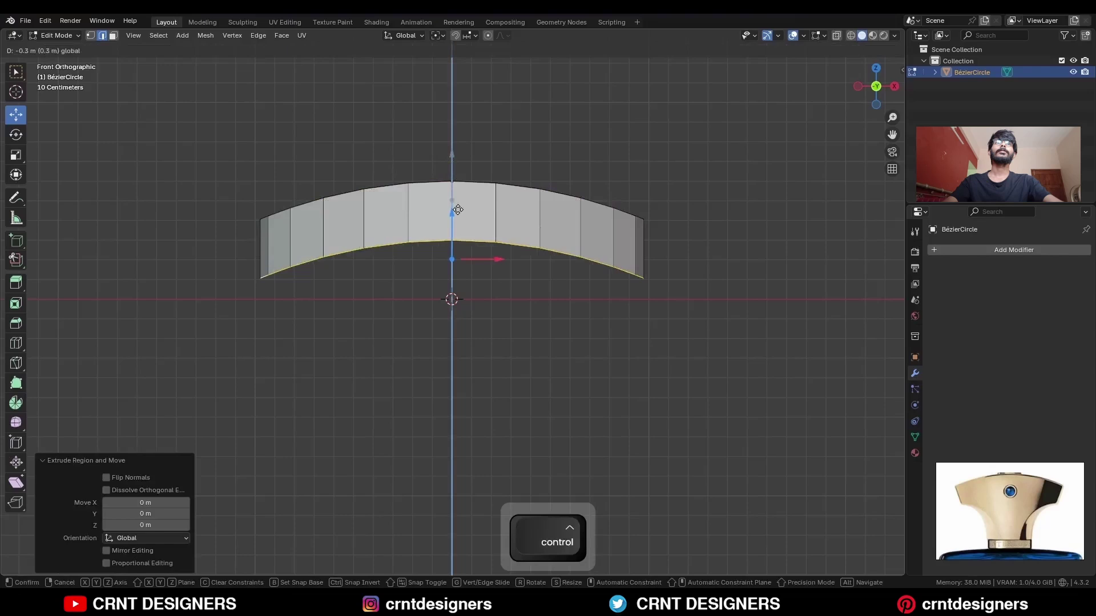
pyautogui.click(458, 209)
# Scale the extruded lower edge loop slightly inward along X so the side wall tapers.
pyautogui.press('s')
pyautogui.press('x')
pyautogui.press('ctrl')
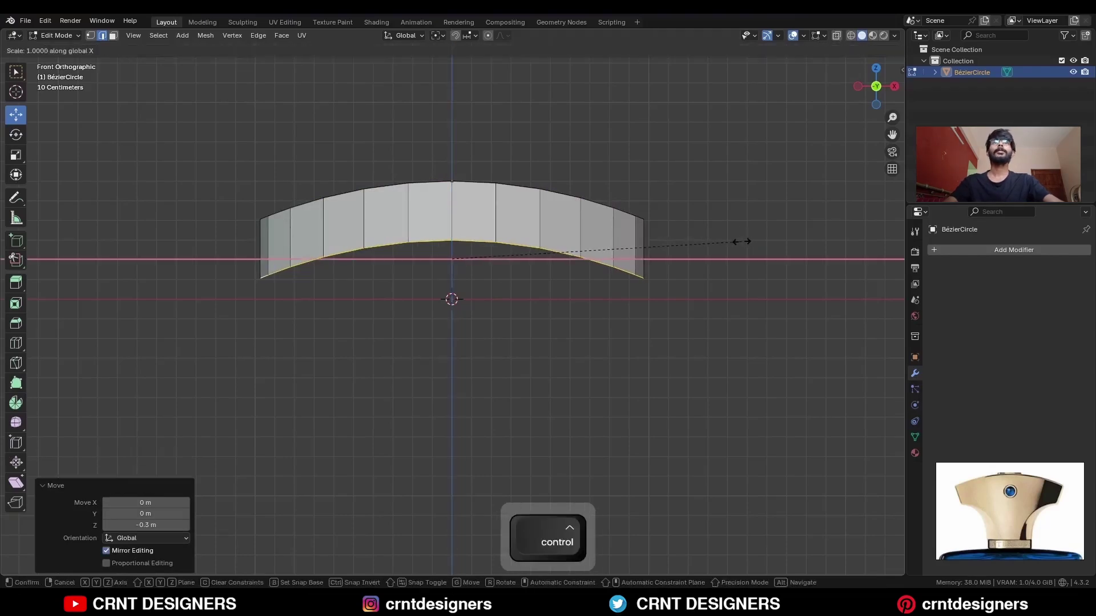
pyautogui.click(705, 249)
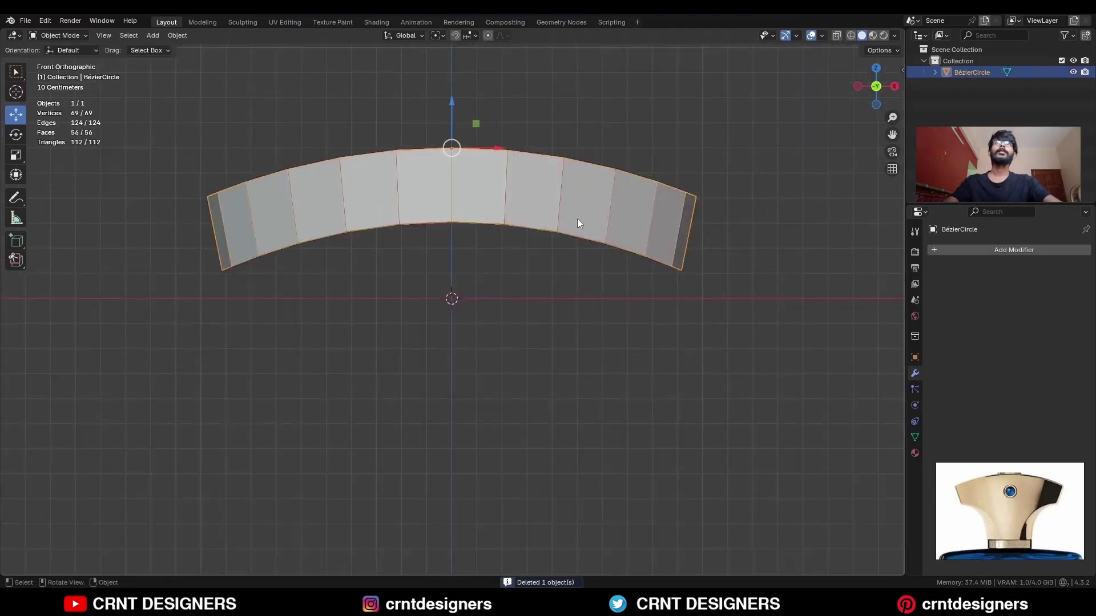
# Fill the lower boundary loop with a face and extrude it about 0.31 m down along Z.
pyautogui.press('2')
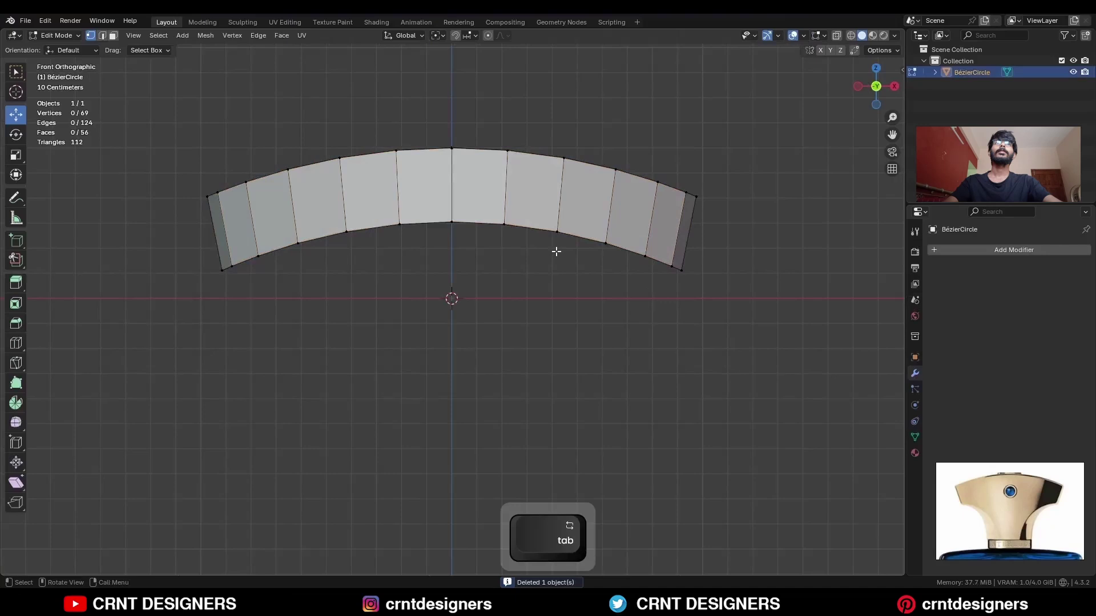
pyautogui.moveTo(556, 247)
pyautogui.mouseDown(button='middle')
pyautogui.moveTo(626, 232)
pyautogui.moveTo(552, 233)
pyautogui.mouseUp(button='middle')
pyautogui.press('f')
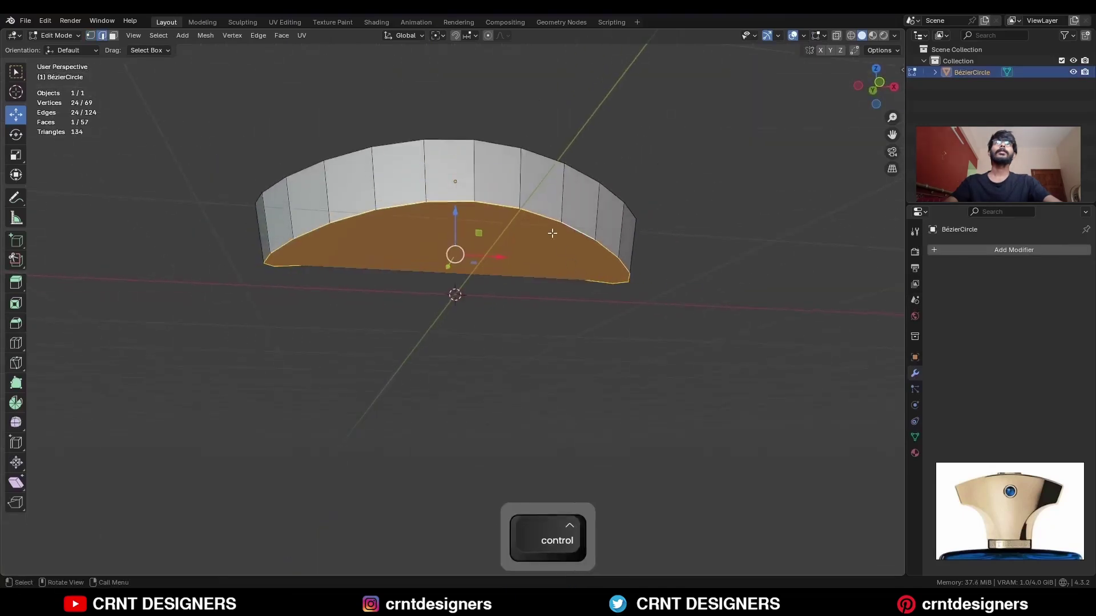
pyautogui.press('e')
pyautogui.click(530, 268)
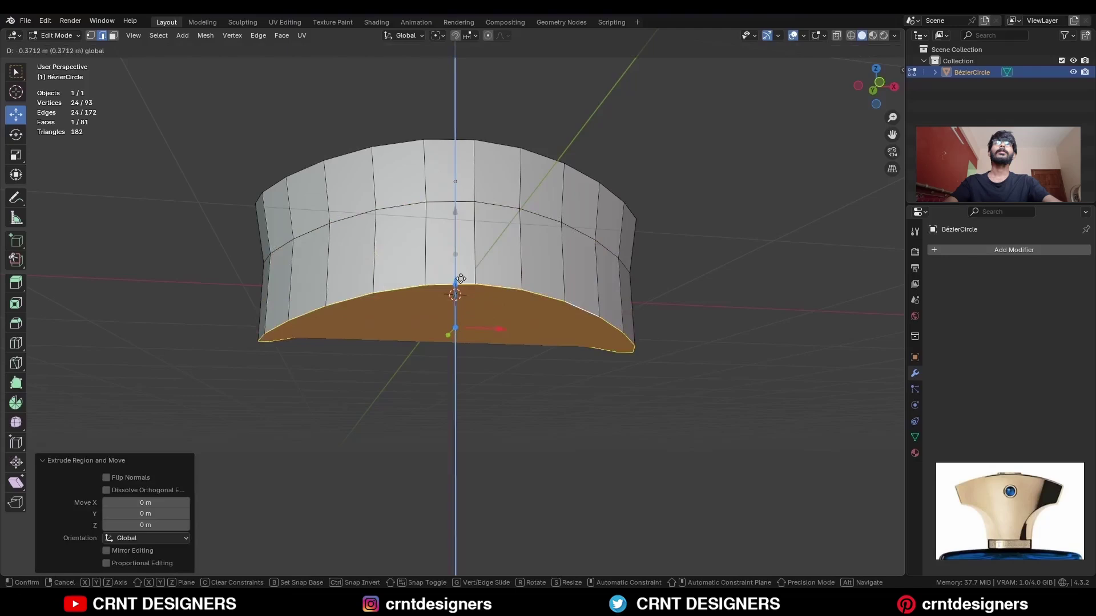
# Reshape the loop of the extruded bottom face into a flat circle with LoopTools Circle.
pyautogui.click(875, 86)
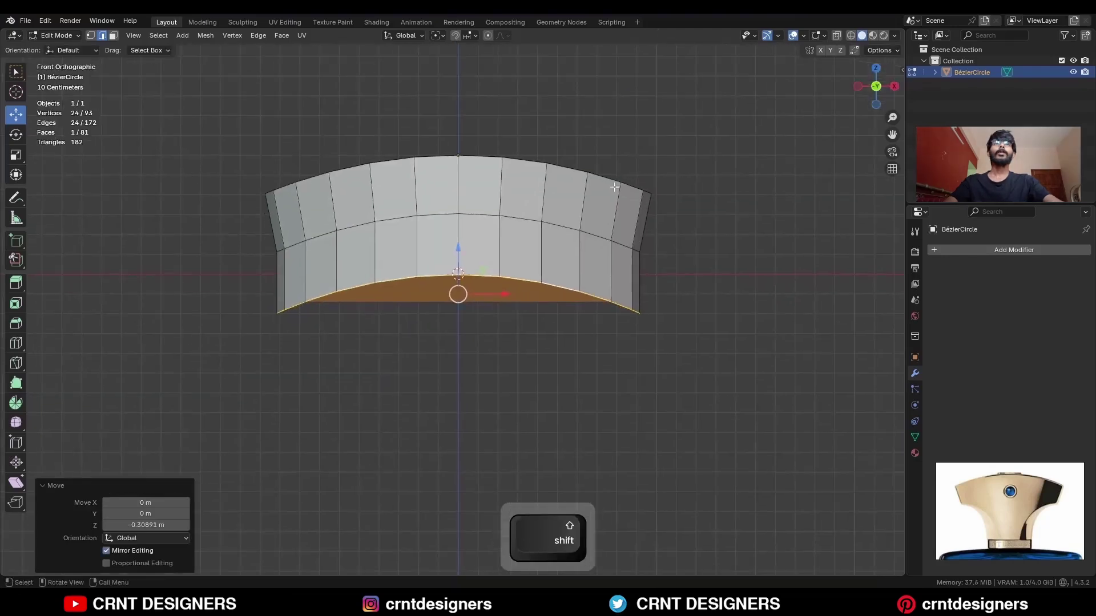
pyautogui.rightClick(605, 150)
pyautogui.moveTo(608, 135)
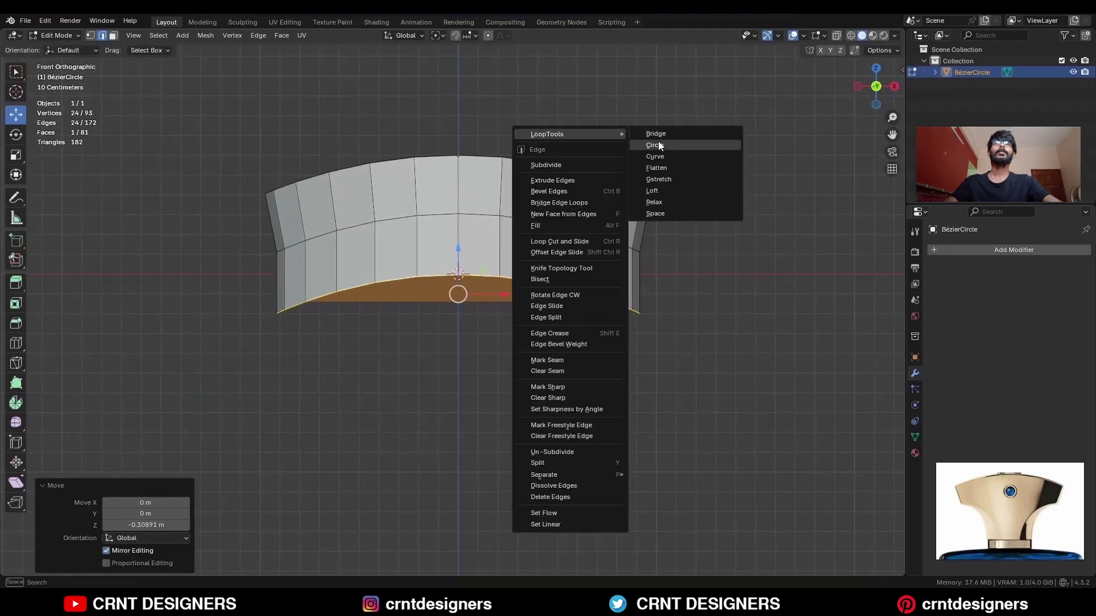
pyautogui.click(656, 144)
# Adjust the bottom circle's height along Z and scale it down to the width of the cap's neck.
pyautogui.keyDown('shift'); pyautogui.moveTo(459, 248); pyautogui.dragTo(462, 242); pyautogui.keyUp('shift')
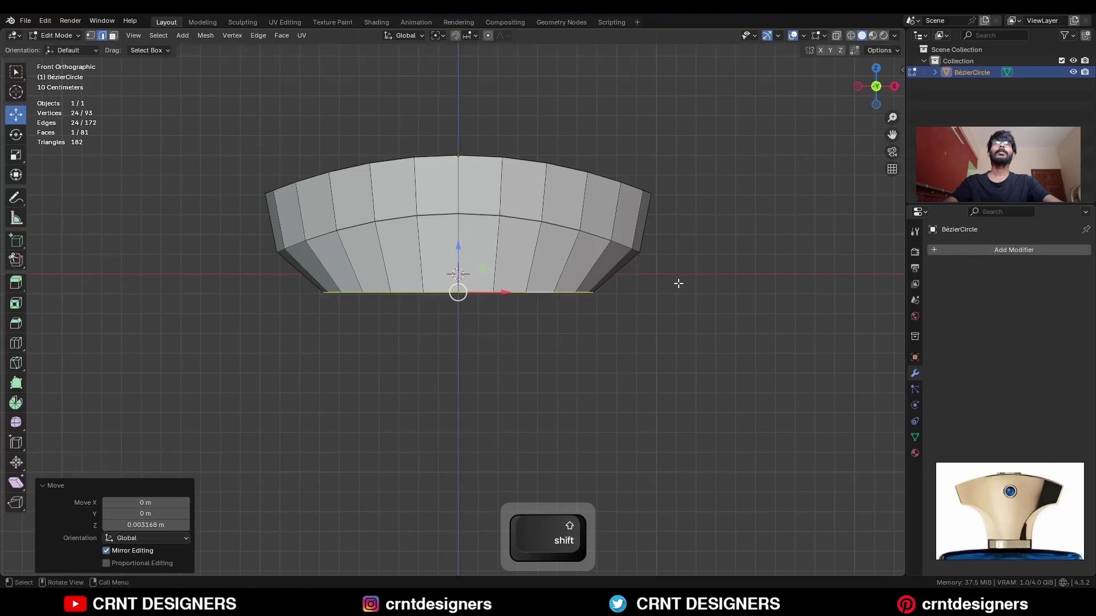
pyautogui.press('s')
pyautogui.click(623, 301)
pyautogui.moveTo(493, 281); pyautogui.dragTo(570, 332, button='middle')
pyautogui.press('s')
pyautogui.press('Escape')
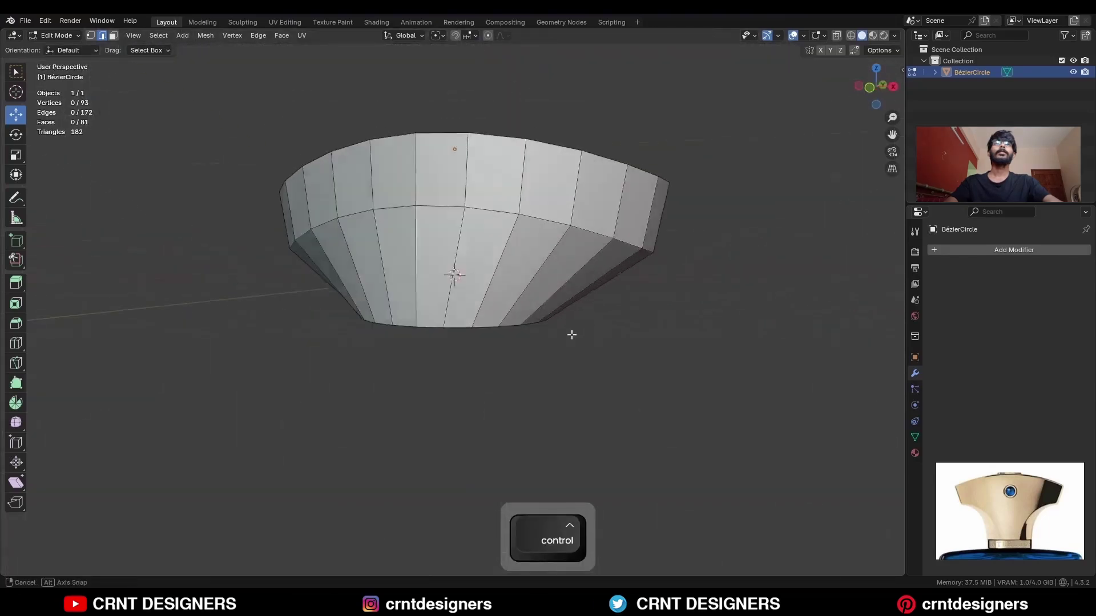
# Merge all vertices of the mesh by distance.
pyautogui.press('a')
pyautogui.press('m')
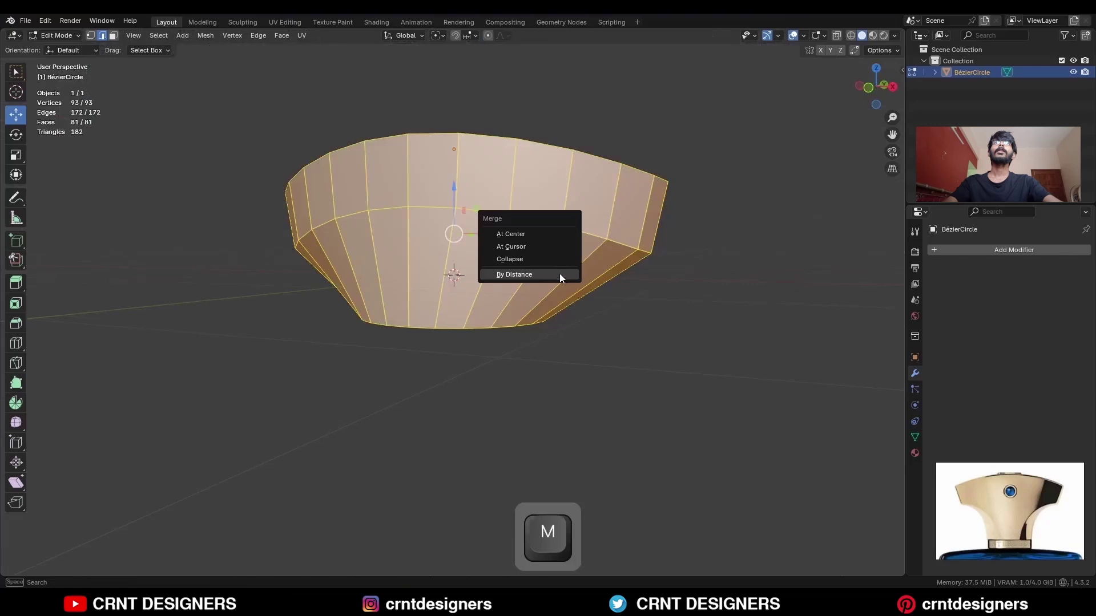
pyautogui.click(560, 276)
pyautogui.click(618, 336)
# Extrude the circular bottom face about 0.6 m down to form the neck of the cap.
pyautogui.moveTo(617, 335); pyautogui.dragTo(651, 220, button='middle')
pyautogui.press('3')
pyautogui.click(484, 285)
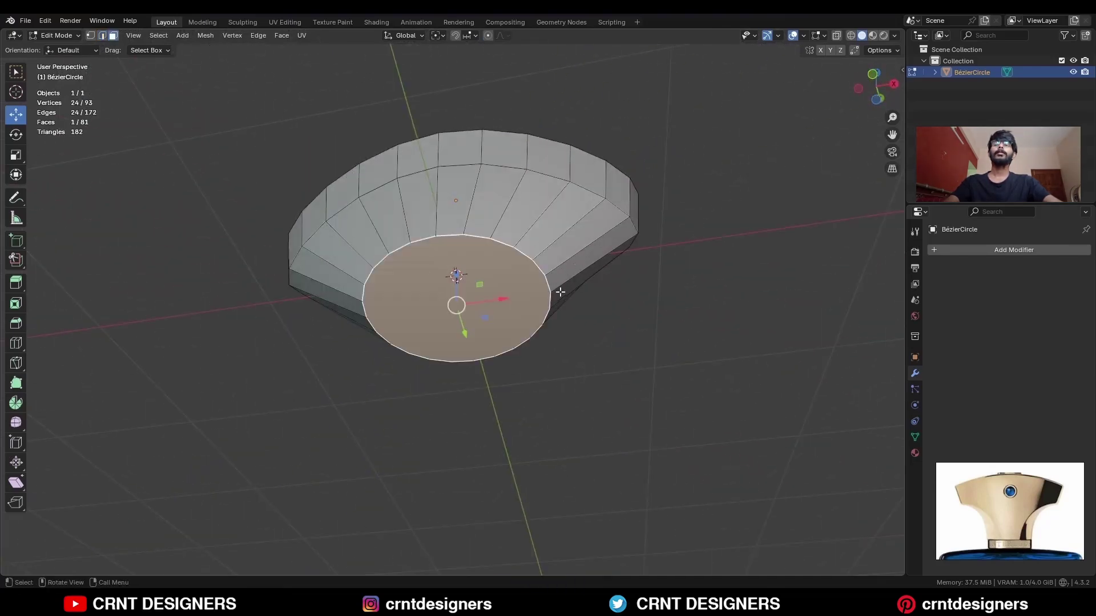
pyautogui.click(868, 77)
pyautogui.press('e')
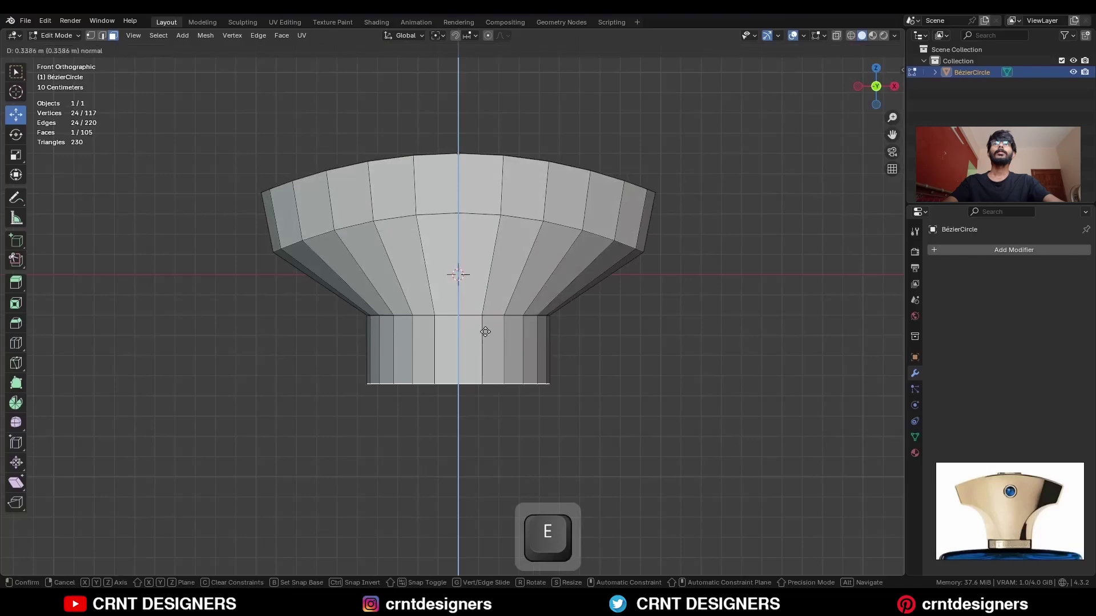
pyautogui.click(480, 375)
# Bevel the edge loop where the neck meets the flared part with a wide bevel of 2 segments.
pyautogui.press('2')
pyautogui.click(604, 301)
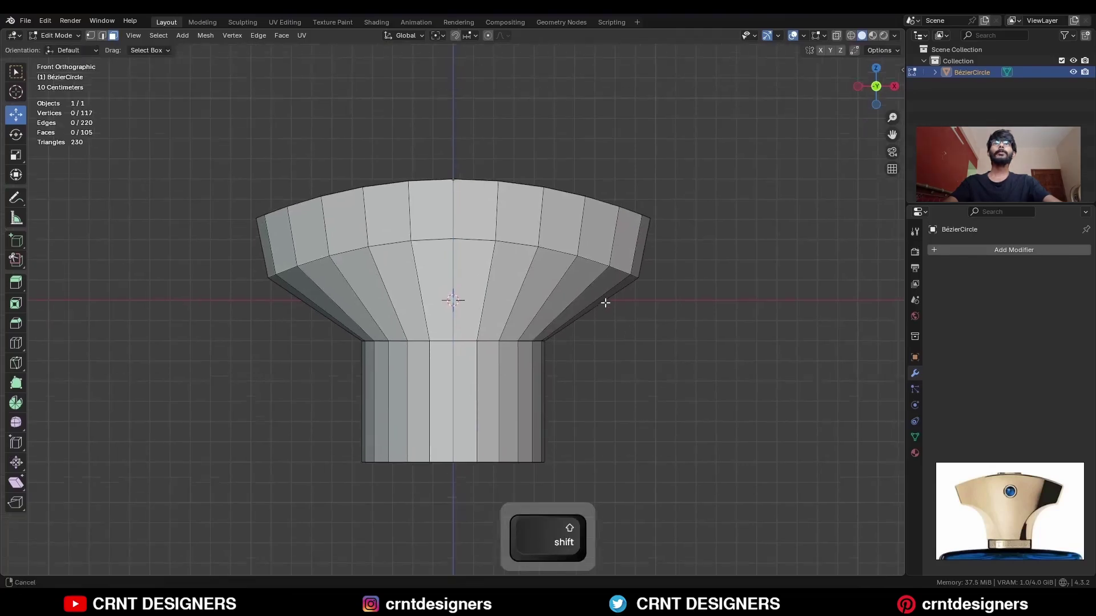
pyautogui.scroll(1, 522, 317)
pyautogui.hotkey('ctrl', 'b')
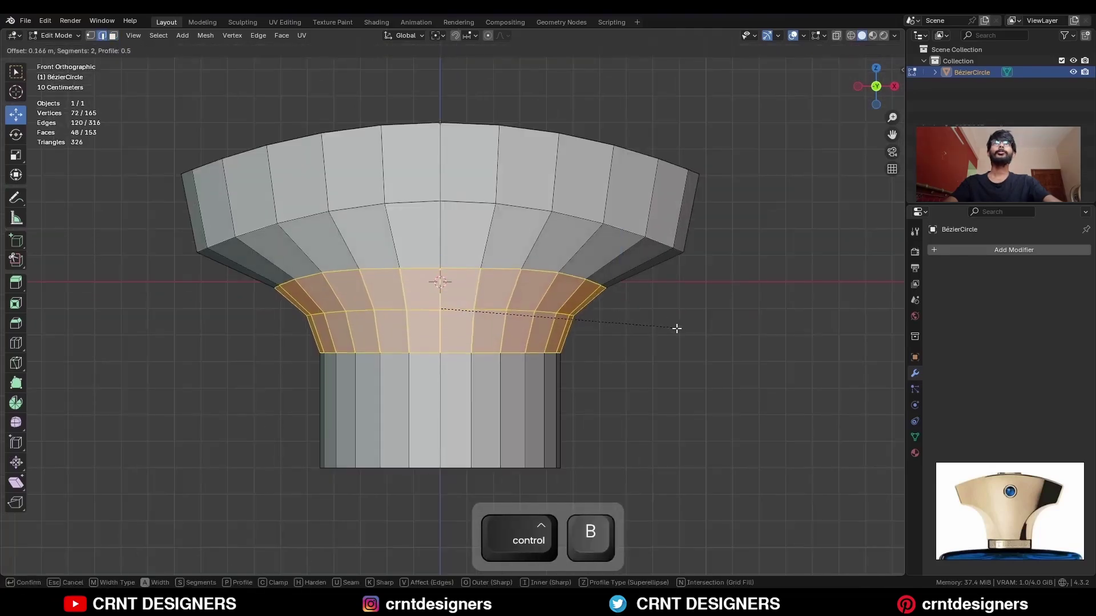
pyautogui.scroll(1, 675, 325)
pyautogui.click(718, 333)
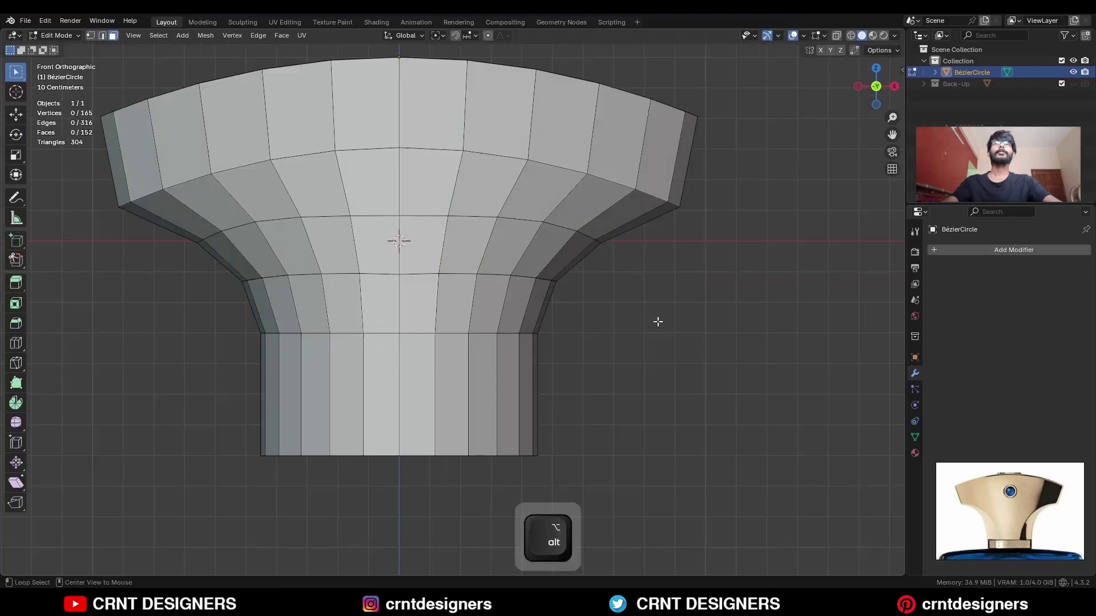
# Select the outer flank faces on the +X side through the mesh, from underside to neck base, and inset them slightly.
pyautogui.hotkey('alt', 'z')
pyautogui.moveTo(658, 352); pyautogui.dragTo(558, 198)
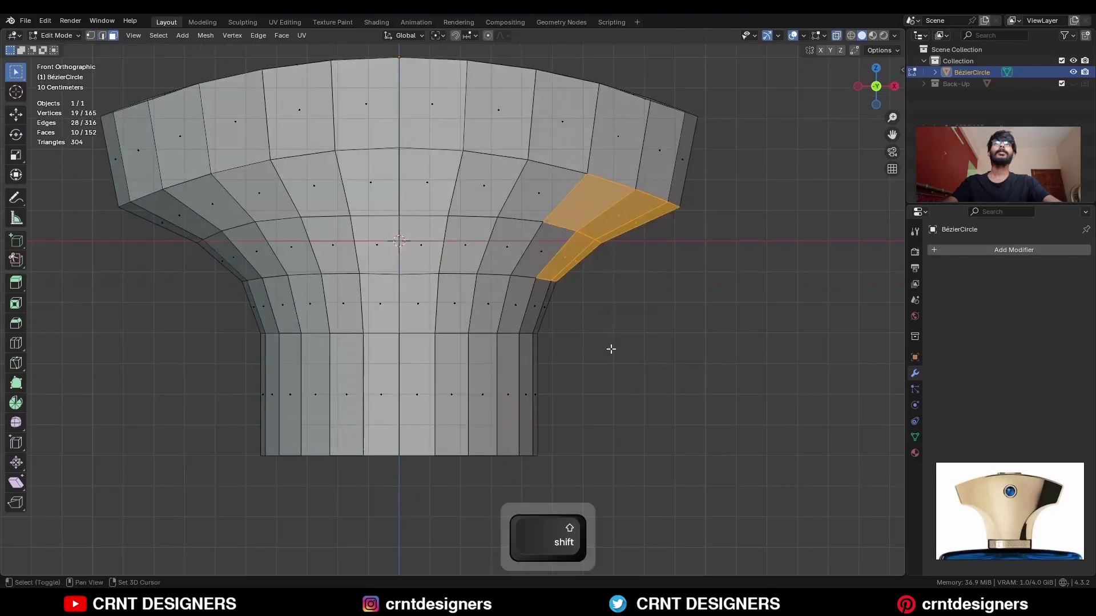
pyautogui.keyDown('shift'); pyautogui.moveTo(616, 353); pyautogui.dragTo(530, 233); pyautogui.keyUp('shift')
pyautogui.keyDown('shift'); pyautogui.moveTo(572, 424); pyautogui.dragTo(509, 282); pyautogui.keyUp('shift')
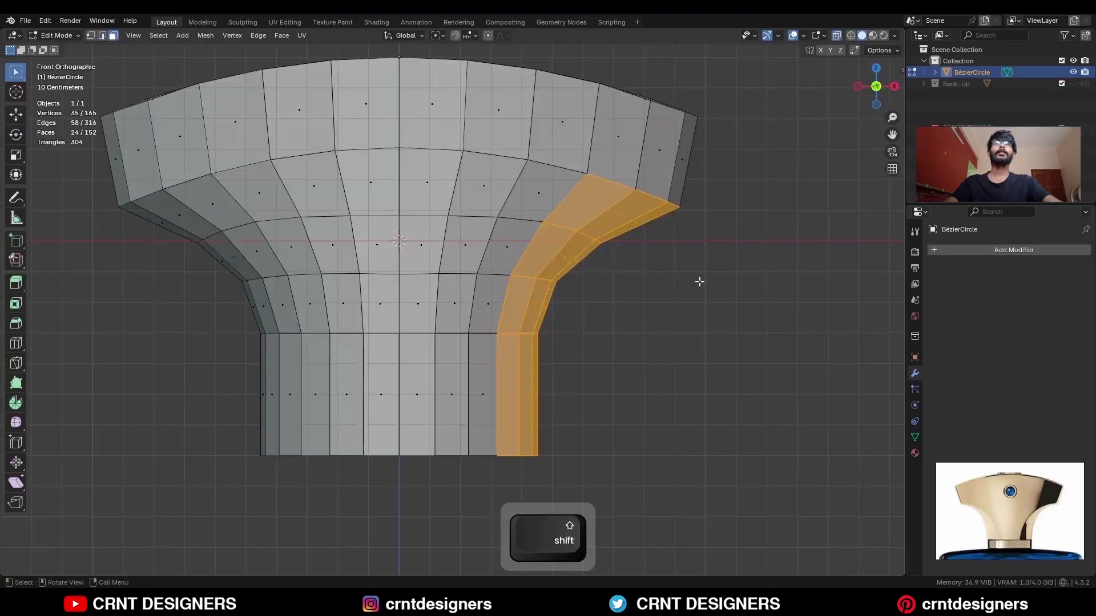
pyautogui.press('i')
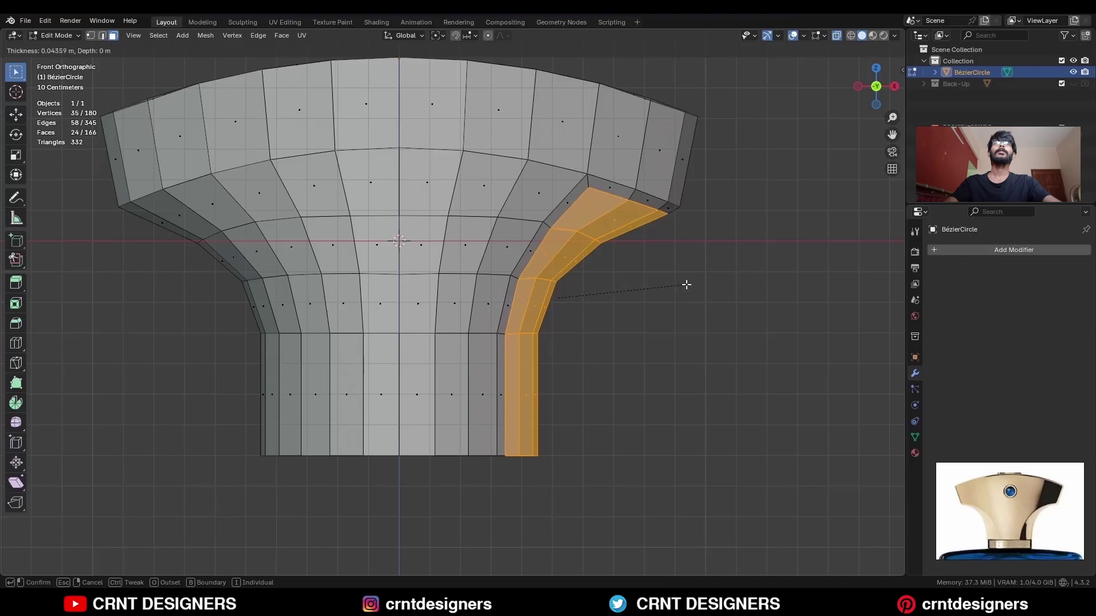
pyautogui.click(687, 283)
# Turn off X-ray and move the short edge at the inset's upper front corner down about 0.058 m along Z.
pyautogui.hotkey('alt', 'z')
pyautogui.click(619, 342)
pyautogui.press('2')
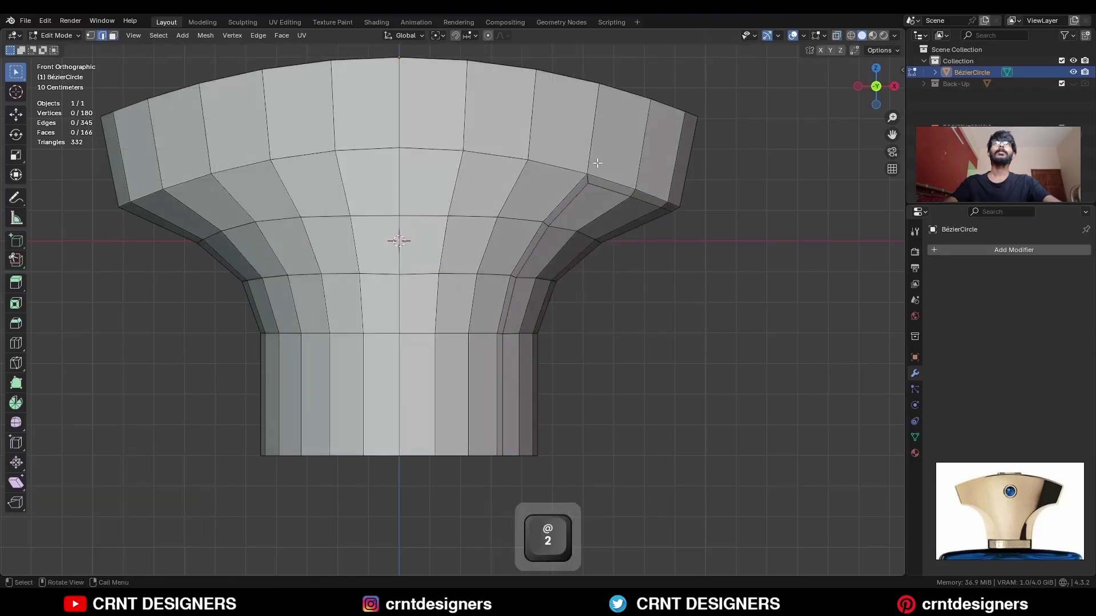
pyautogui.moveTo(580, 197); pyautogui.dragTo(581, 198)
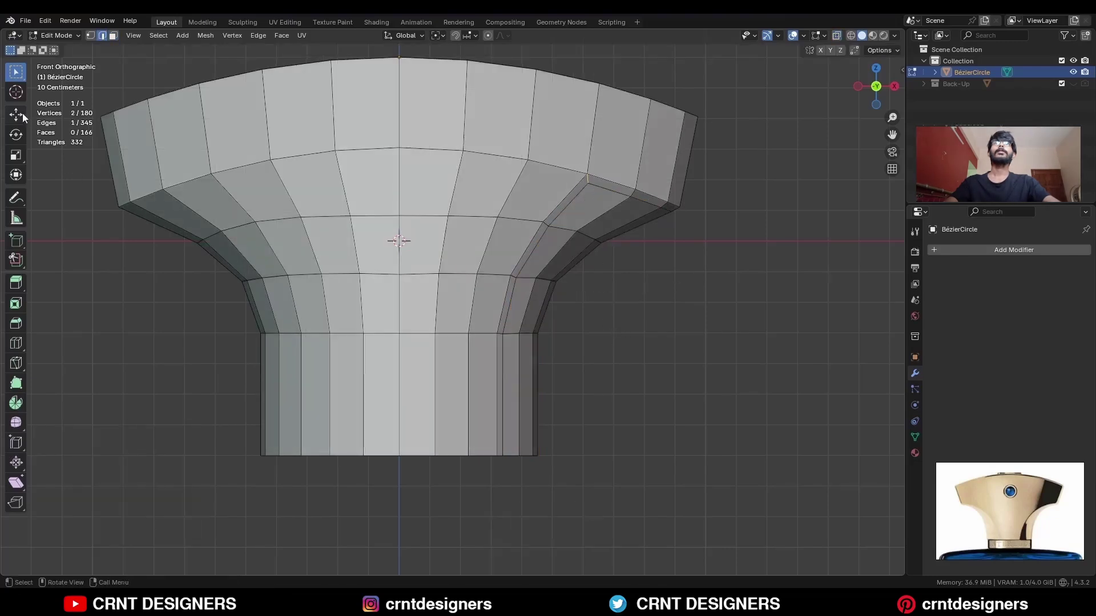
pyautogui.hotkey('shift', 'space')
pyautogui.press('g')
pyautogui.moveTo(587, 150); pyautogui.dragTo(588, 168)
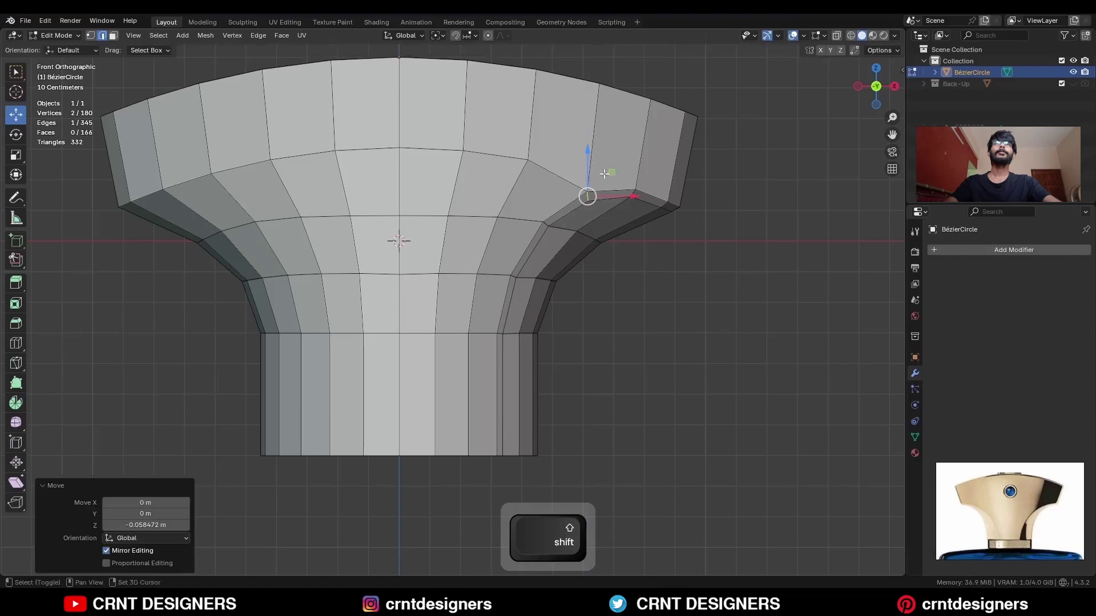
# Lower the next short inset edges toward the outer tip to even out the rim of the flank.
pyautogui.keyDown('shift'); pyautogui.moveTo(665, 277); pyautogui.dragTo(718, 162, button='middle'); pyautogui.keyUp('shift')
pyautogui.moveTo(684, 189); pyautogui.dragTo(683, 190)
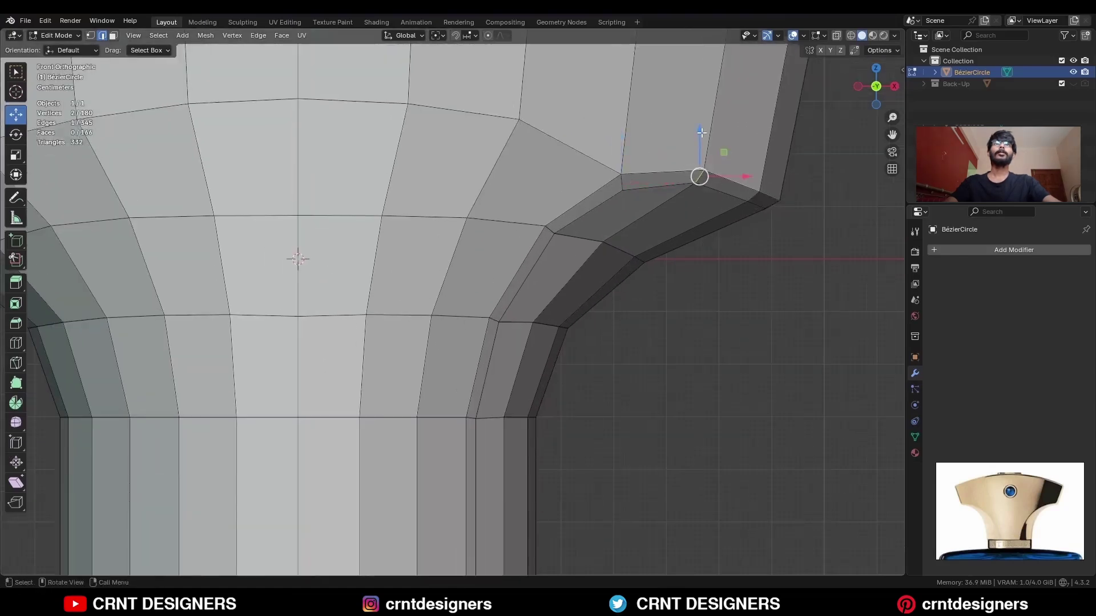
pyautogui.moveTo(701, 135); pyautogui.dragTo(703, 152)
pyautogui.moveTo(765, 174); pyautogui.dragTo(741, 204)
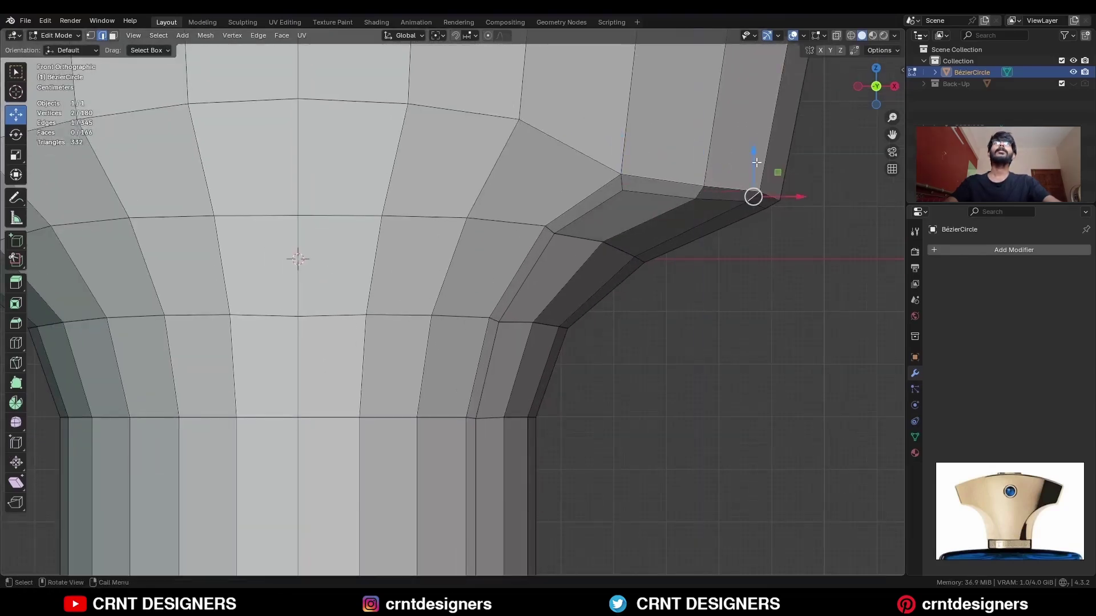
pyautogui.keyDown('shift'); pyautogui.moveTo(753, 151); pyautogui.dragTo(687, 172); pyautogui.keyUp('shift')
pyautogui.click(702, 193)
# Lower the short inset edges from the upper corner down the front curve of the flank to the neck along Z.
pyautogui.click(622, 182)
pyautogui.moveTo(623, 152); pyautogui.dragTo(619, 174)
pyautogui.click(550, 229)
pyautogui.moveTo(550, 192); pyautogui.dragTo(550, 217)
pyautogui.click(494, 320)
pyautogui.moveTo(495, 280); pyautogui.dragTo(493, 301)
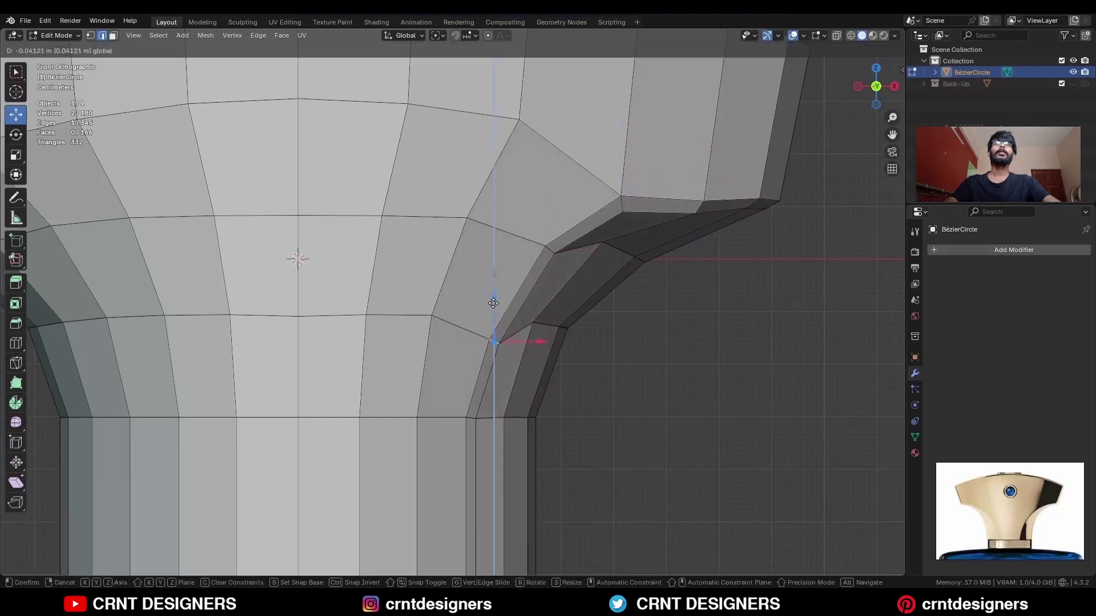
# Readjust the short inset edge midway along the front curve and refine the neighbouring points of the flank.
pyautogui.click(549, 254)
pyautogui.moveTo(550, 212); pyautogui.dragTo(550, 218)
pyautogui.scroll(-3, 563, 164)
pyautogui.press('1')
pyautogui.click(539, 139)
pyautogui.click(539, 155)
pyautogui.moveTo(477, 96)
pyautogui.mouseDown()
pyautogui.moveTo(477, 108)
pyautogui.moveTo(413, 105)
pyautogui.moveTo(474, 102)
pyautogui.mouseUp()
pyautogui.click(416, 127)
pyautogui.click(477, 141)
pyautogui.click(667, 250)
pyautogui.keyDown('shift'); pyautogui.moveTo(667, 250); pyautogui.dragTo(643, 263, button='middle'); pyautogui.keyUp('shift')
# In the side view, lower the short inset edges at the flank's front corner slightly along Z.
pyautogui.keyDown('shift'); pyautogui.moveTo(387, 162); pyautogui.dragTo(387, 149); pyautogui.keyUp('shift')
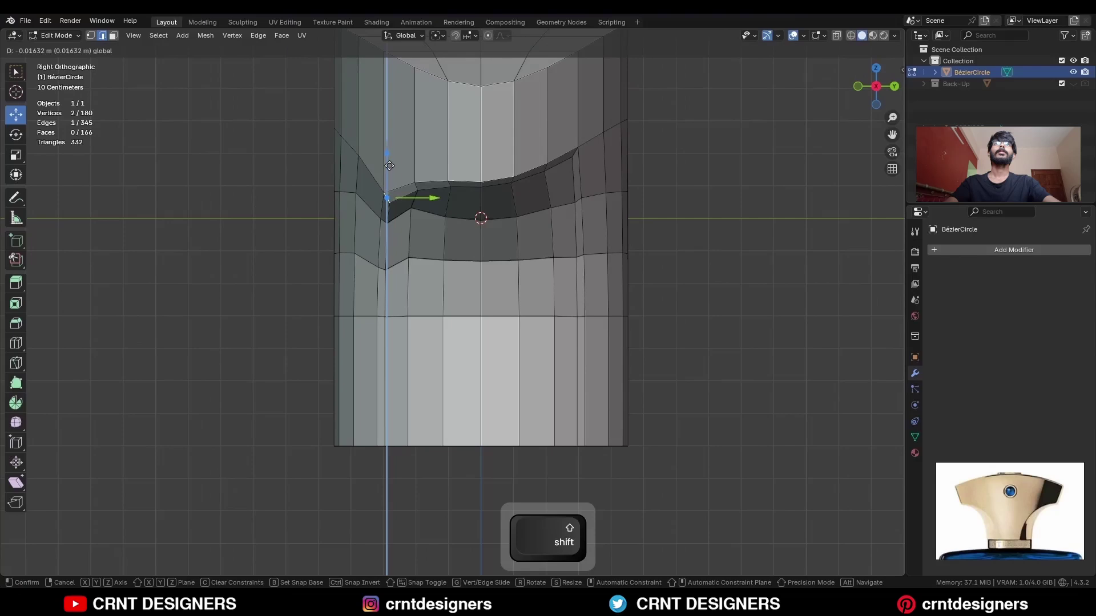
pyautogui.click(384, 230)
pyautogui.keyDown('shift'); pyautogui.moveTo(384, 191); pyautogui.dragTo(384, 180); pyautogui.keyUp('shift')
# Raise the short edges along the flank's upper rim toward its middle to even out the arch in side view.
pyautogui.click(416, 187)
pyautogui.click(449, 181)
pyautogui.keyDown('shift'); pyautogui.moveTo(449, 146); pyautogui.dragTo(450, 122); pyautogui.keyUp('shift')
pyautogui.click(416, 186)
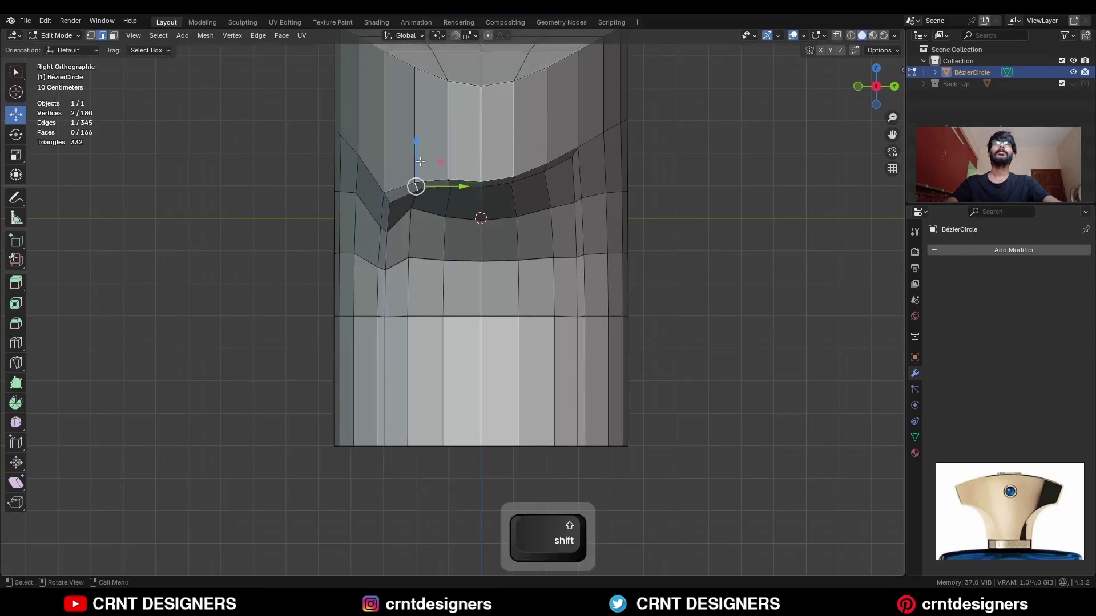
pyautogui.click(480, 184)
pyautogui.keyDown('shift'); pyautogui.moveTo(480, 156); pyautogui.dragTo(464, 141); pyautogui.keyUp('shift')
pyautogui.click(450, 171)
pyautogui.click(465, 178)
# Knife two straight horizontal cuts across the flank along Y, level with its two front inset corner points.
pyautogui.click(252, 266)
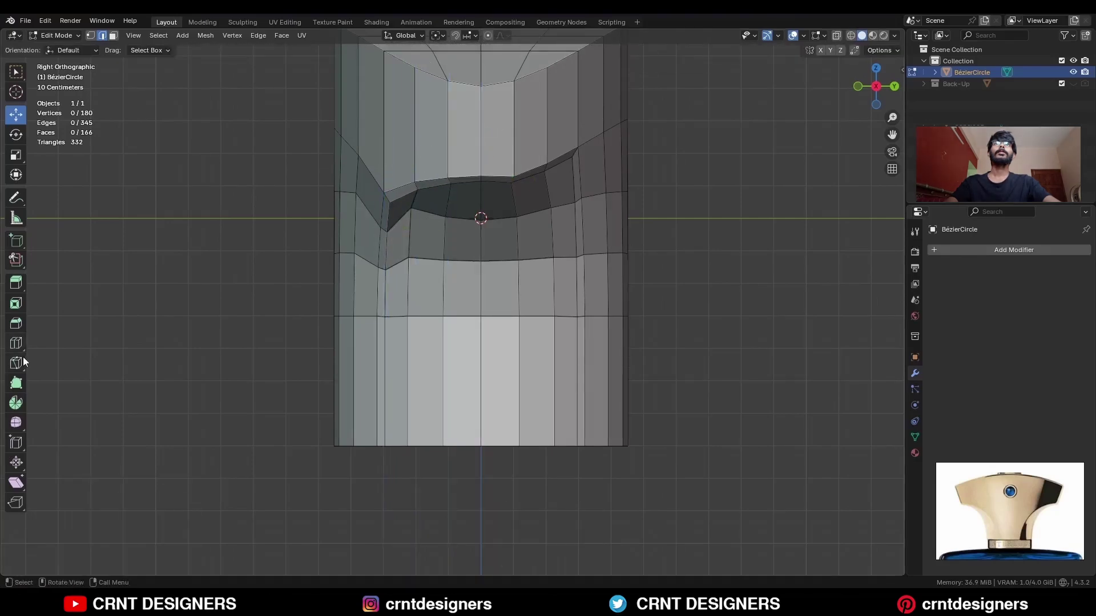
pyautogui.click(552, 232)
pyautogui.press('space')
pyautogui.click(385, 270)
pyautogui.press('y')
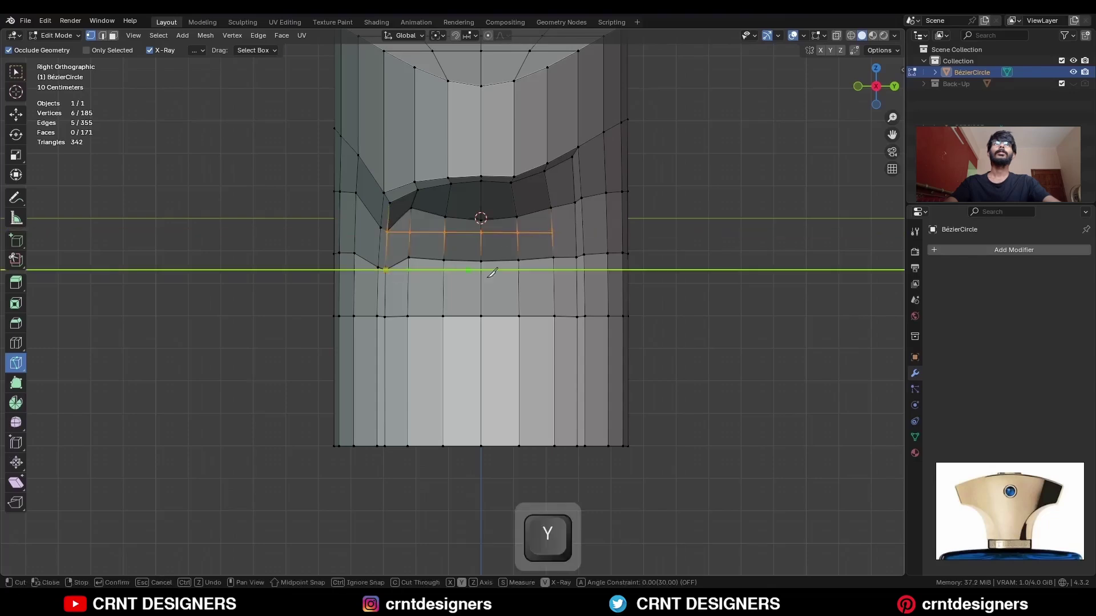
pyautogui.press('space')
# Dissolve the two old curved edge rows on the flank, leaving the straight knife cuts.
pyautogui.keyDown('alt'); pyautogui.click(434, 216); pyautogui.keyUp('alt')
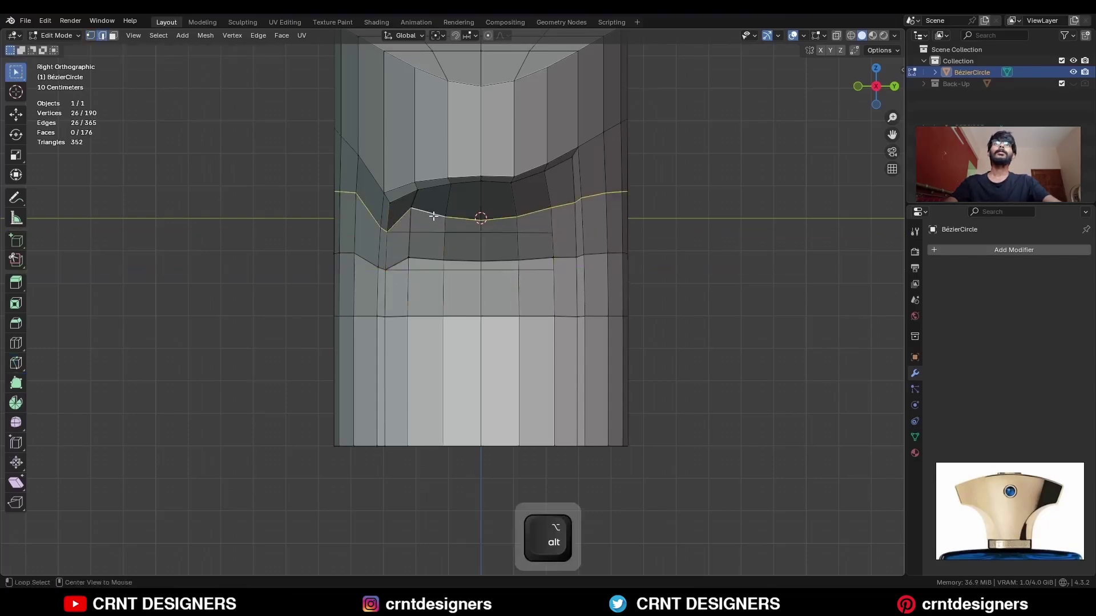
pyautogui.keyDown('alt'); pyautogui.click(435, 214); pyautogui.keyUp('alt')
pyautogui.hotkey('ctrl', 'x')
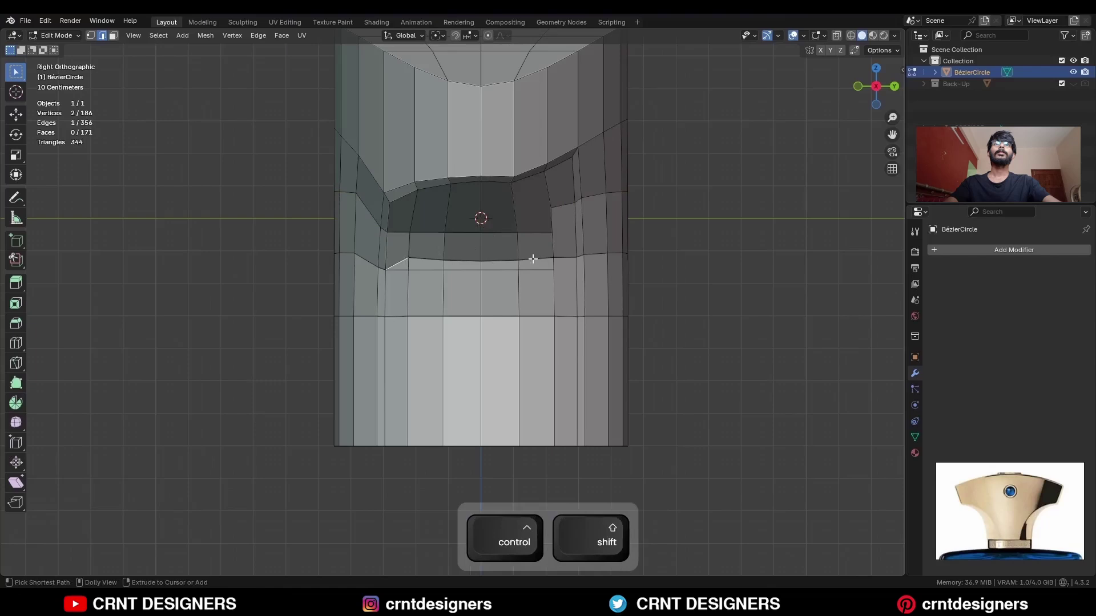
pyautogui.moveTo(435, 215); pyautogui.dragTo(623, 245, button='middle')
# Symmetrize the whole mesh along Y so the front half is mirrored onto the back.
pyautogui.press('a')
pyautogui.click(205, 35)
pyautogui.click(234, 197)
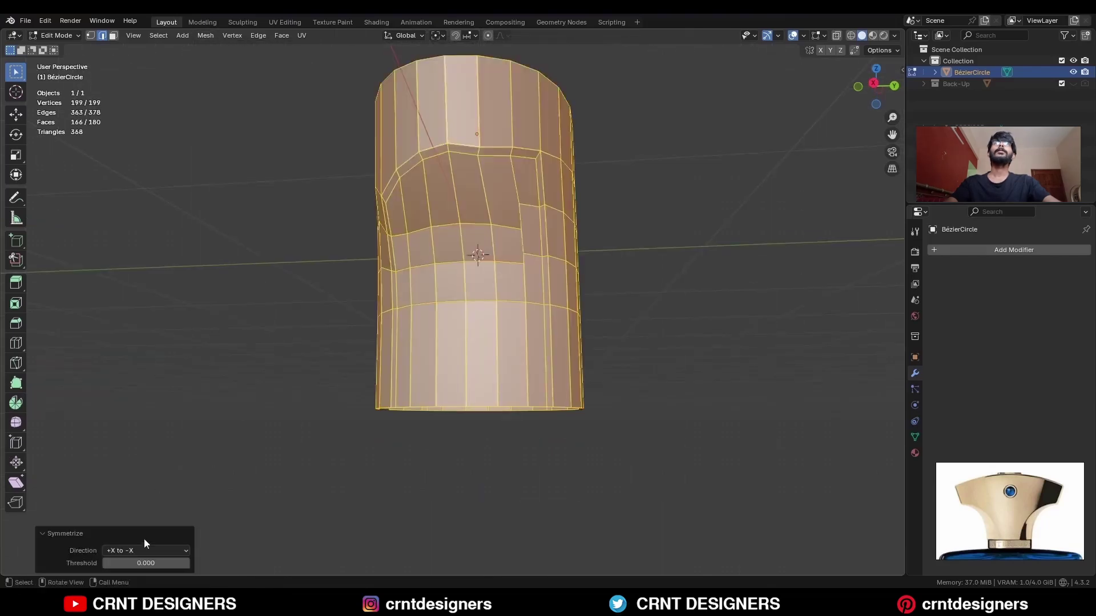
pyautogui.click(142, 500)
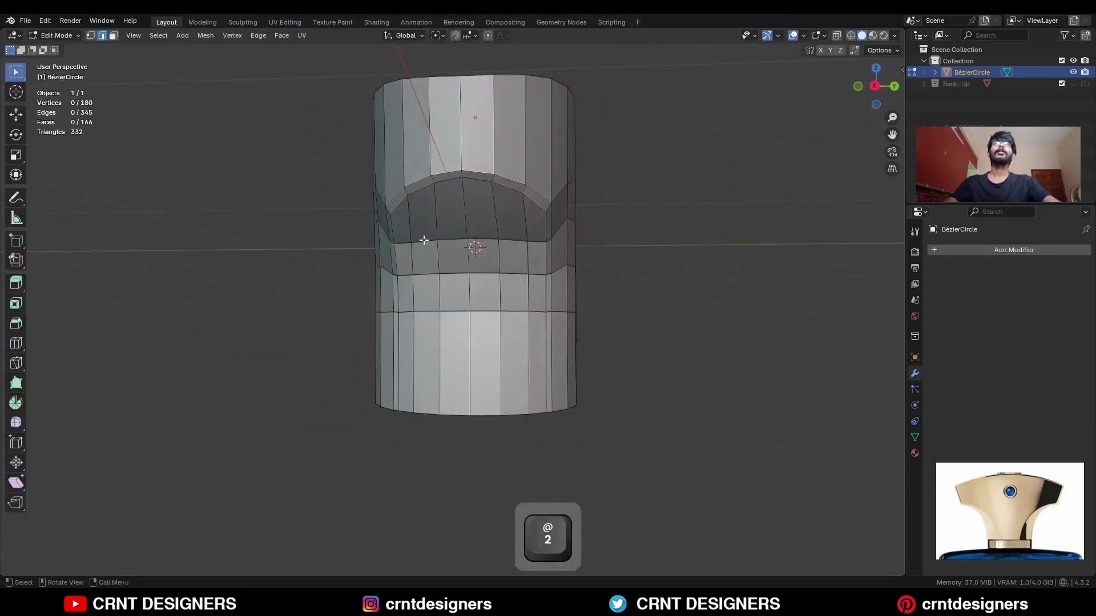
# Apply Set Flow to the inner edges of the two horizontal rows across the flank.
pyautogui.click(424, 241)
pyautogui.keyDown('ctrl'); pyautogui.keyDown('shift'); pyautogui.click(515, 242); pyautogui.keyUp('shift'); pyautogui.keyUp('ctrl')
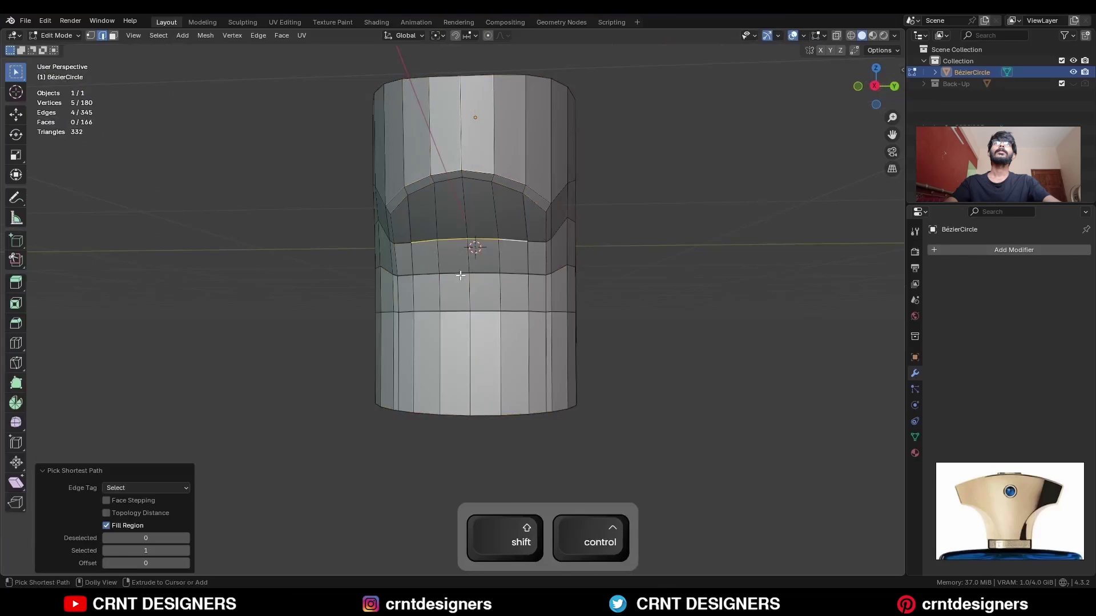
pyautogui.keyDown('shift'); pyautogui.click(426, 275); pyautogui.keyUp('shift')
pyautogui.keyDown('ctrl'); pyautogui.keyDown('shift'); pyautogui.click(518, 276); pyautogui.keyUp('shift'); pyautogui.keyUp('ctrl')
pyautogui.rightClick(769, 213)
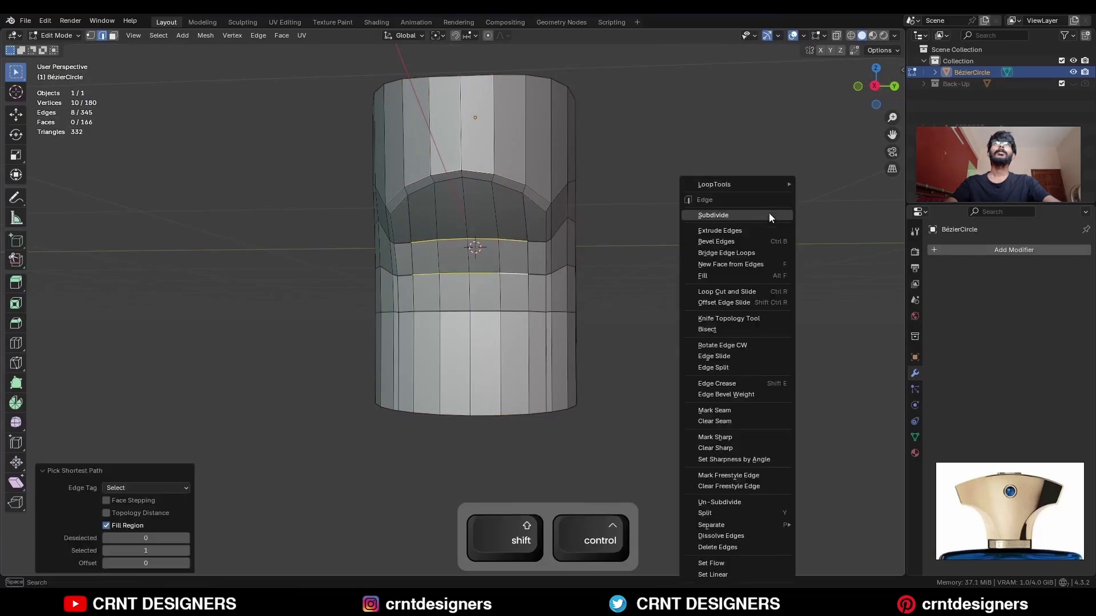
pyautogui.click(714, 564)
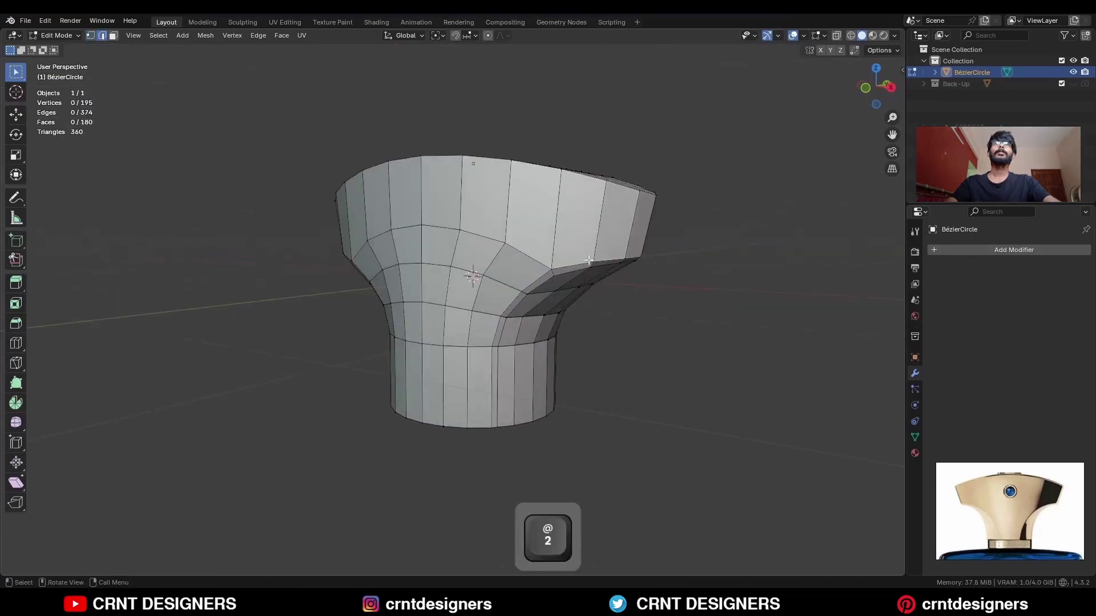
# Bevel the edge loop around the flank's rim and down the neck by 0.02 m with 2 segments and shape 1.
pyautogui.keyDown('alt'); pyautogui.keyDown('shift'); pyautogui.click(588, 261); pyautogui.keyUp('shift'); pyautogui.keyUp('alt')
pyautogui.keyDown('alt'); pyautogui.keyDown('shift'); pyautogui.click(525, 291); pyautogui.keyUp('shift'); pyautogui.keyUp('alt')
pyautogui.moveTo(613, 314)
pyautogui.mouseDown(button='middle')
pyautogui.moveTo(533, 314)
pyautogui.moveTo(600, 300)
pyautogui.mouseUp(button='middle')
pyautogui.keyDown('alt'); pyautogui.keyDown('shift'); pyautogui.click(521, 284); pyautogui.keyUp('shift'); pyautogui.keyUp('alt')
pyautogui.keyDown('ctrl'); pyautogui.moveTo(611, 306); pyautogui.dragTo(643, 257, button='middle'); pyautogui.keyUp('ctrl')
pyautogui.hotkey('ctrl', 'b')
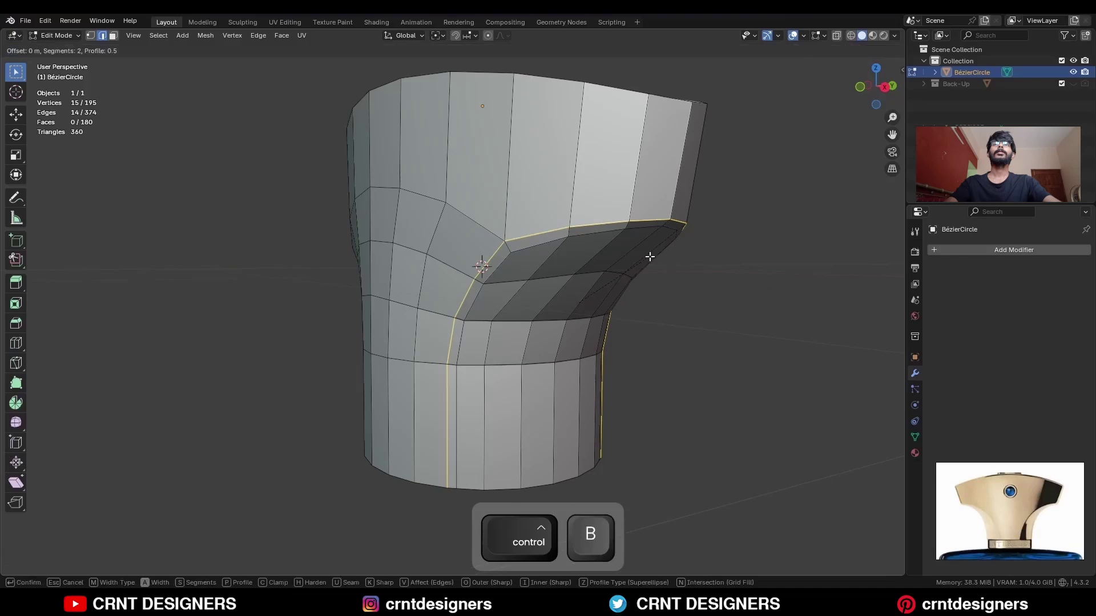
pyautogui.click(655, 254)
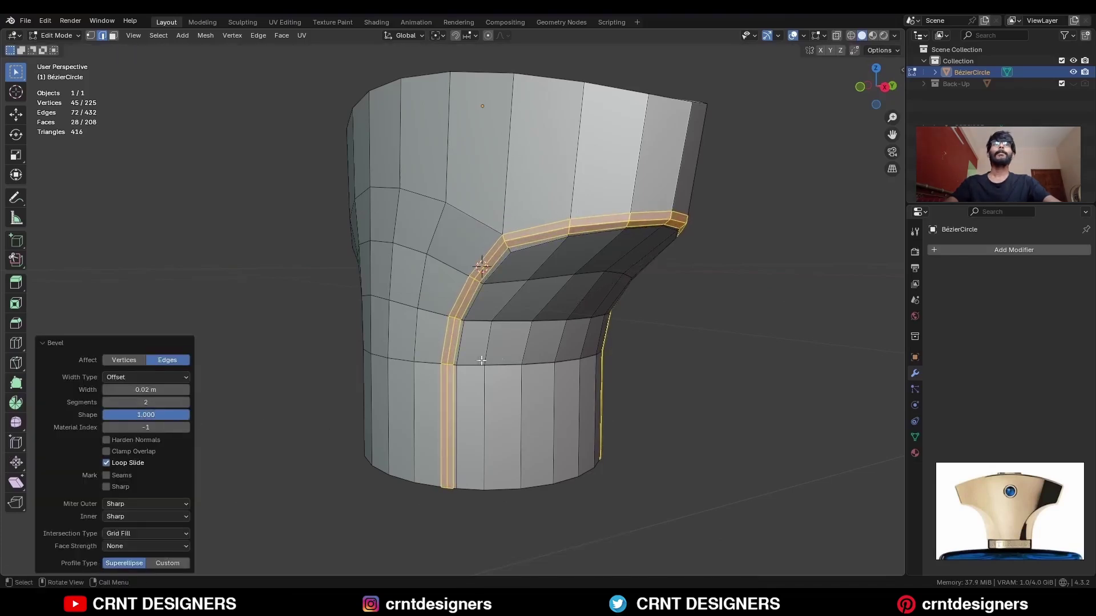
# Dissolve one of the bevel's loops around the flank's rim and slide the neighbouring loop along the surface.
pyautogui.moveTo(482, 360); pyautogui.dragTo(619, 240, button='middle')
pyautogui.keyDown('alt'); pyautogui.click(575, 217); pyautogui.keyUp('alt')
pyautogui.hotkey('ctrl', 'x')
pyautogui.keyDown('alt'); pyautogui.click(670, 235); pyautogui.keyUp('alt')
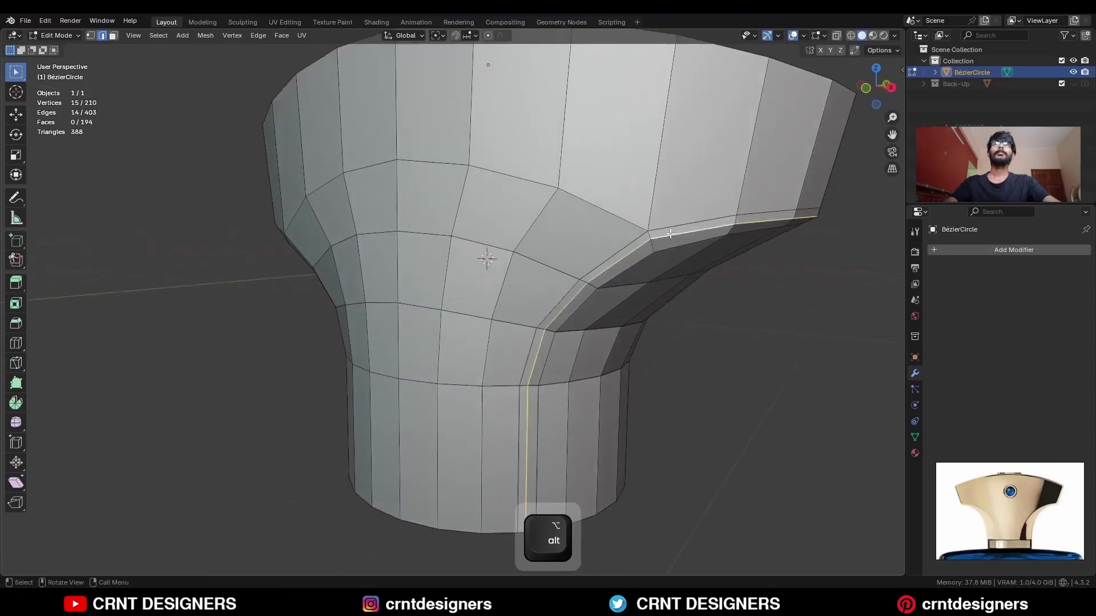
pyautogui.press('g')
pyautogui.press('g')
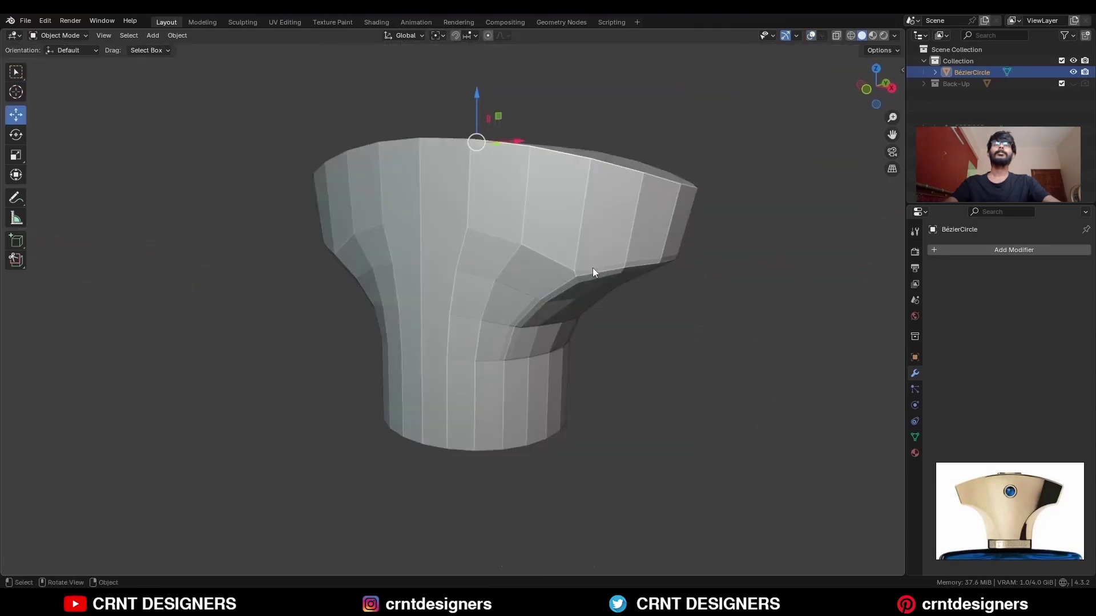
# Leave Edit Mode, add a level 2 Subdivision modifier to the cap and shade it smooth.
pyautogui.hotkey('ctrl', '2')
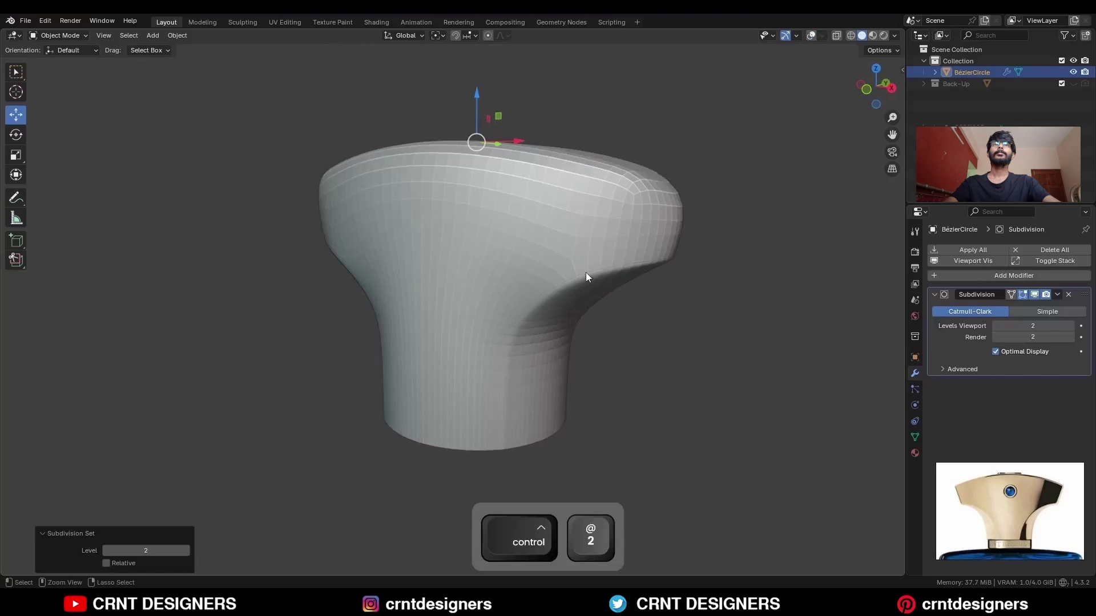
pyautogui.moveTo(647, 266); pyautogui.dragTo(577, 239, button='middle')
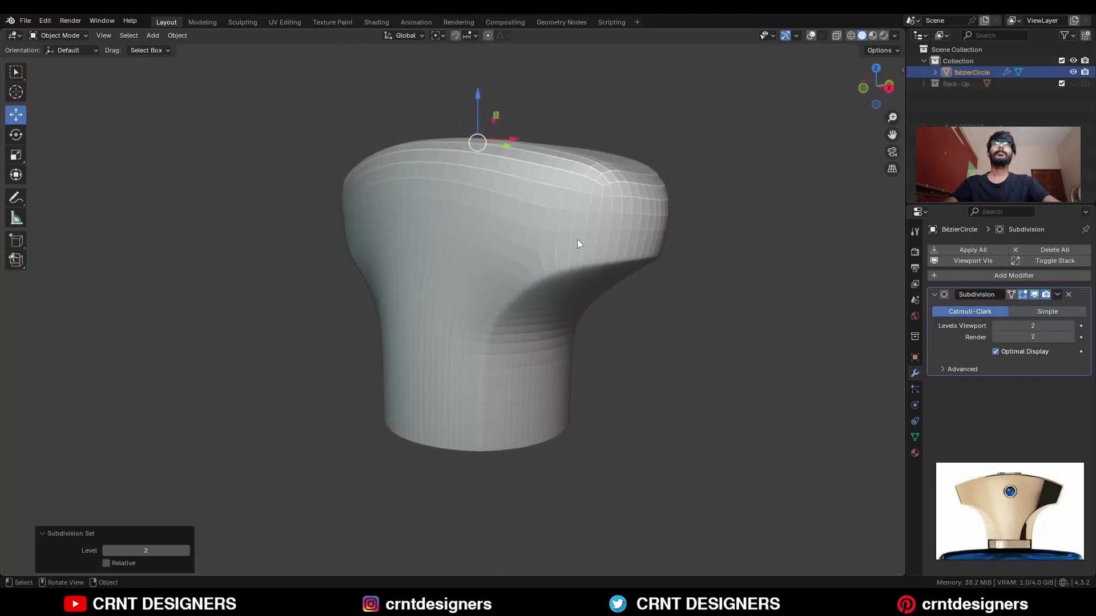
pyautogui.rightClick(581, 215)
pyautogui.click(561, 179)
pyautogui.moveTo(567, 183); pyautogui.dragTo(555, 358, button='middle')
# Hide the subdivision in Edit Mode and bevel the top face's outline by 0.03 m with 2 segments and shape 1.
pyautogui.press('Tab')
pyautogui.click(1021, 294)
pyautogui.press('2')
pyautogui.hotkey('alt', 'a')
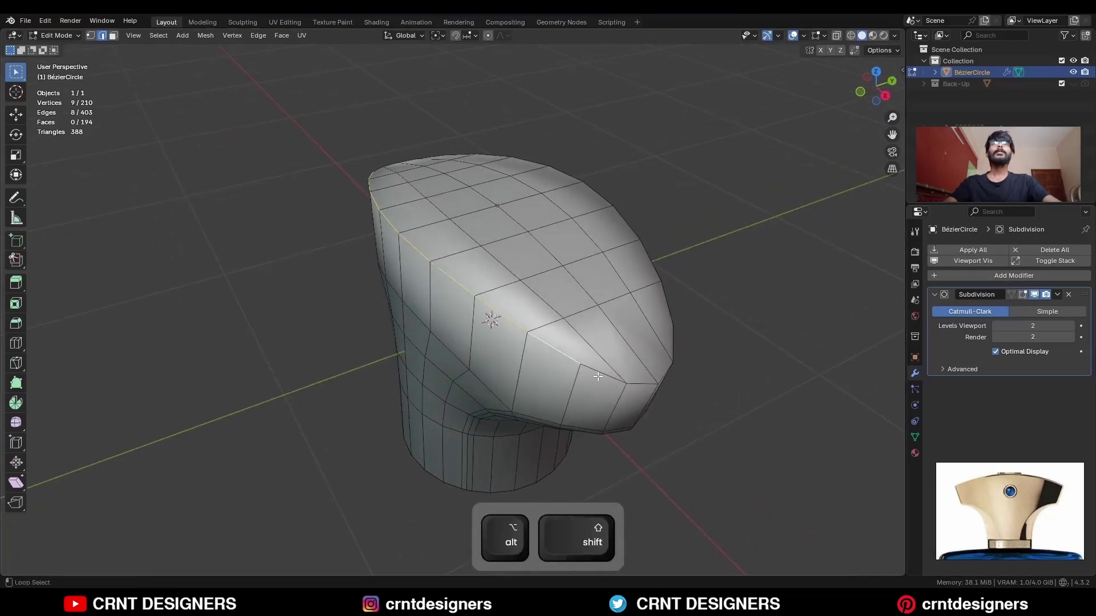
pyautogui.hotkey('ctrl', 'b')
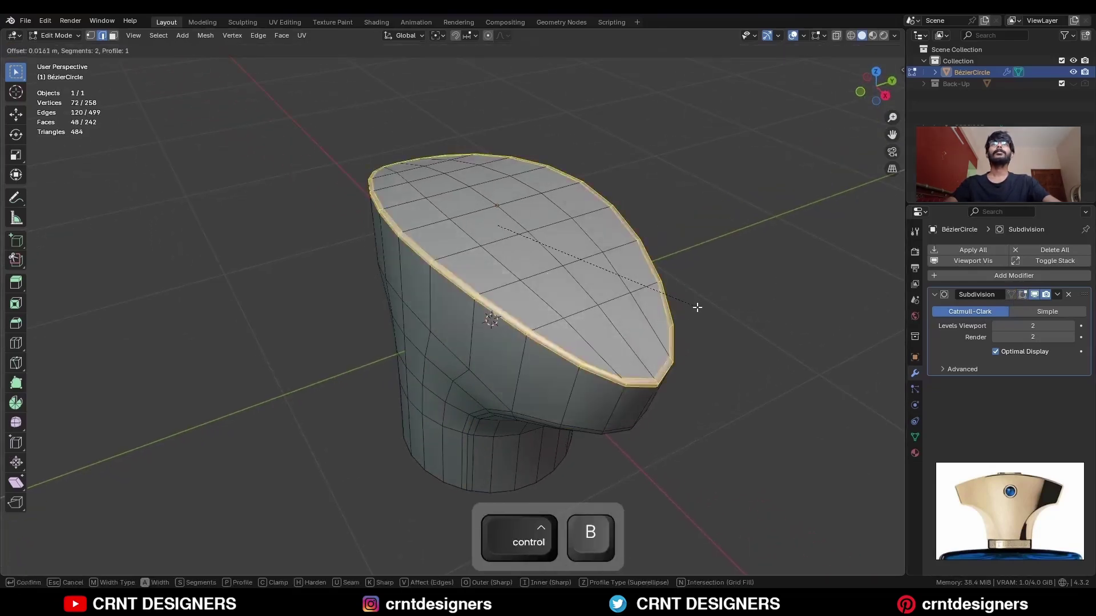
pyautogui.keyDown('shift'); pyautogui.click(701, 307); pyautogui.keyUp('shift')
# Fill the open bottom of the neck with a face and inset it by about 0.041 m.
pyautogui.moveTo(594, 251); pyautogui.dragTo(662, 310, button='middle')
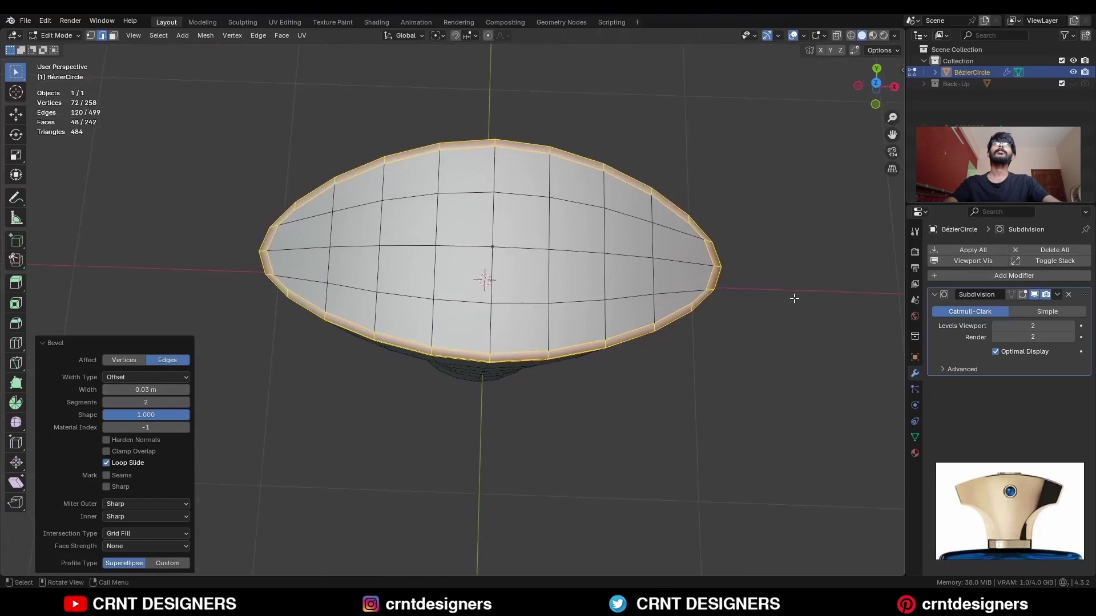
pyautogui.click(793, 298)
pyautogui.keyDown('alt'); pyautogui.click(510, 360); pyautogui.keyUp('alt')
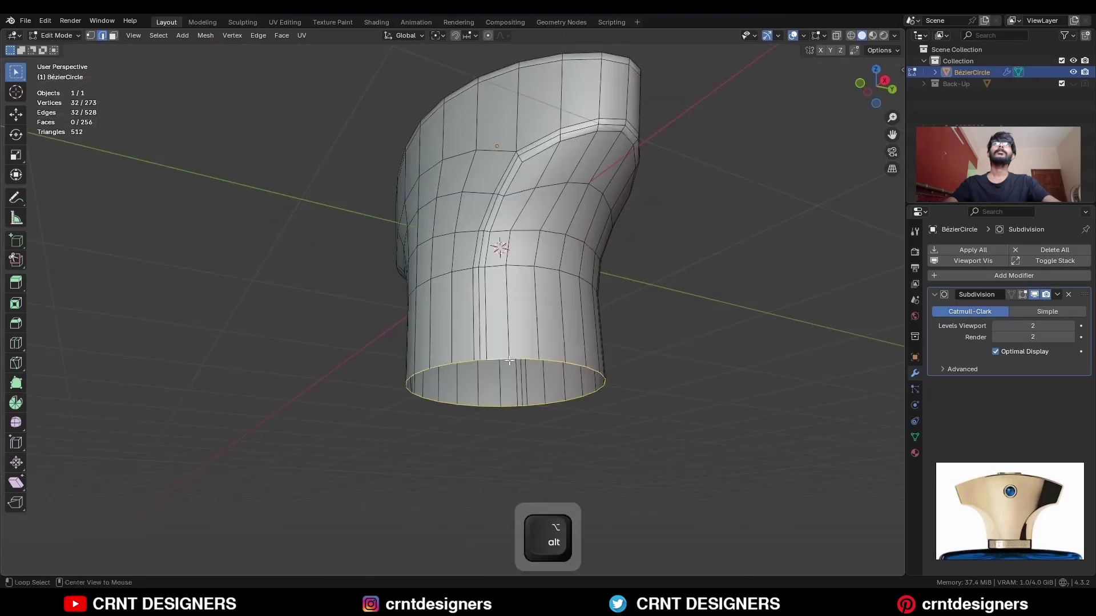
pyautogui.scroll(4, 628, 310)
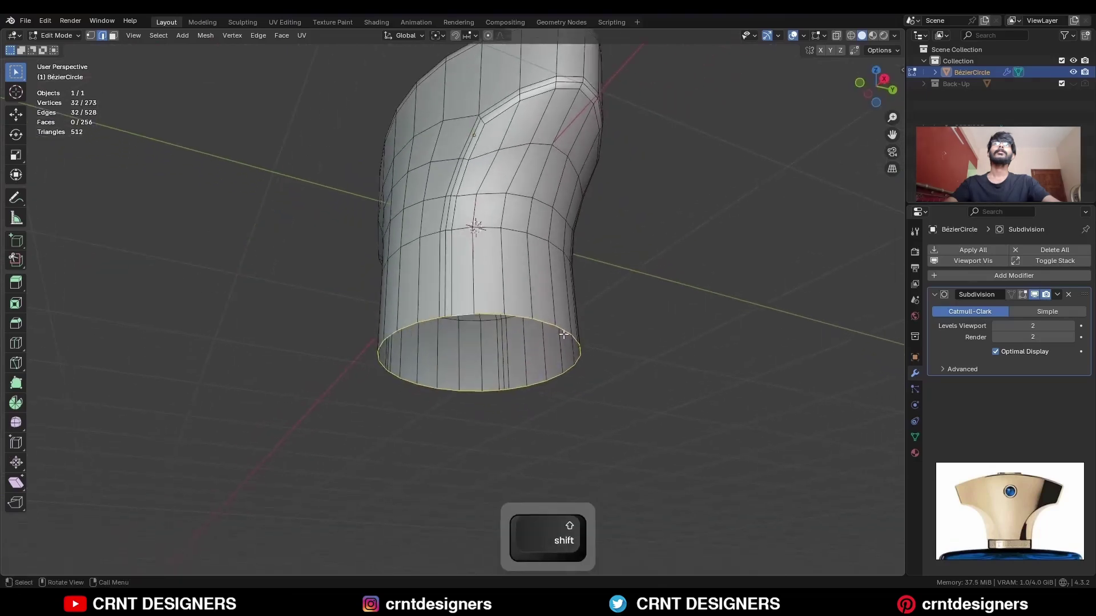
pyautogui.press('f')
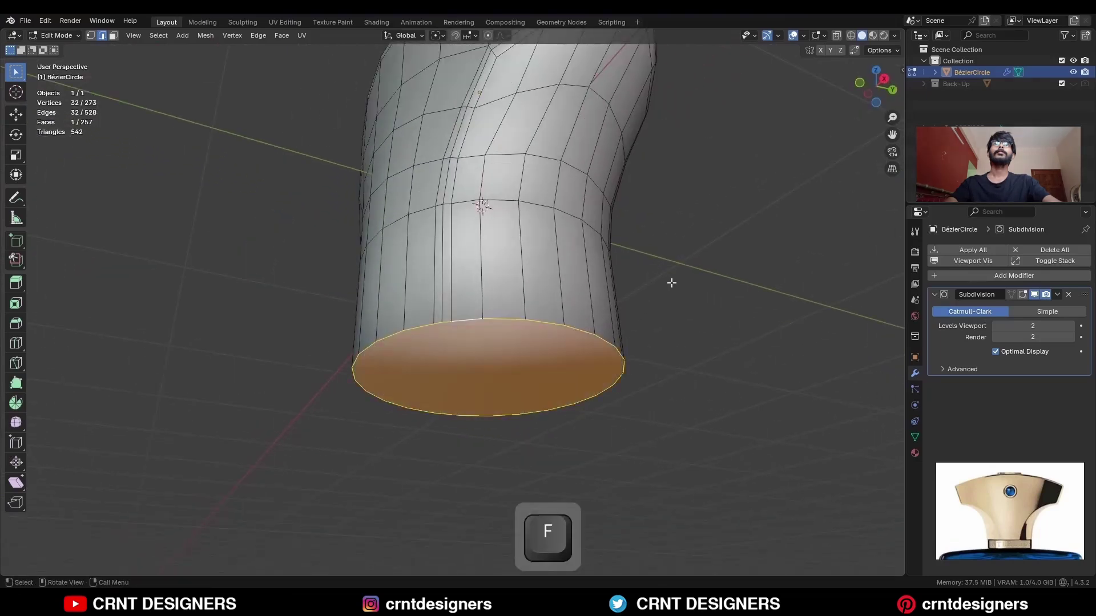
pyautogui.press('i')
pyautogui.click(702, 295)
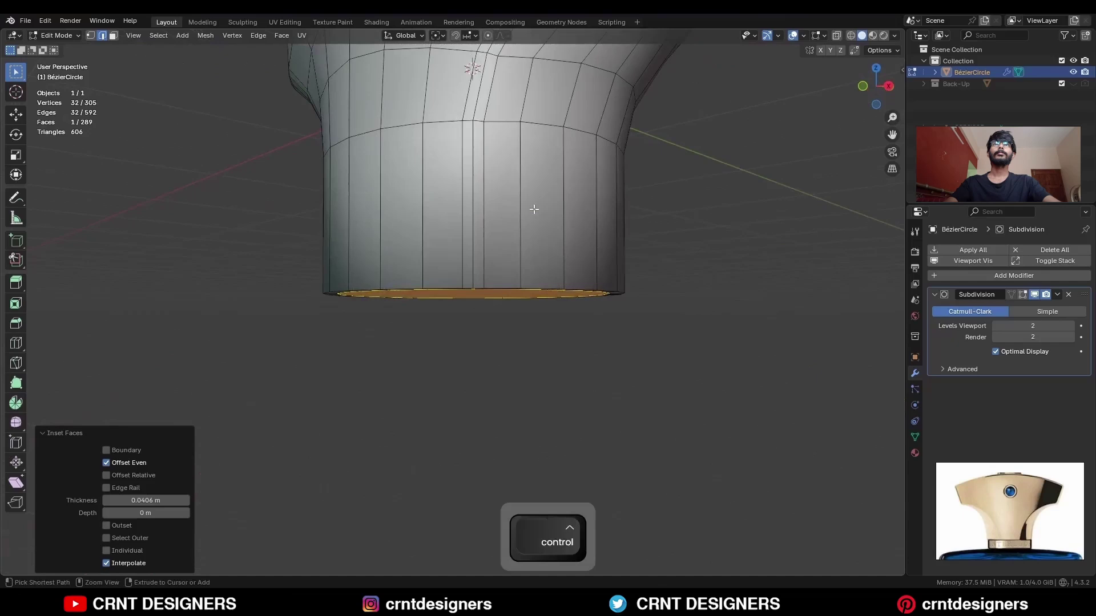
# Add one loop cut close to the neck's bottom edge and another centred on the neck's height.
pyautogui.hotkey('ctrl', 'r')
pyautogui.click(533, 210)
pyautogui.click(535, 281)
pyautogui.moveTo(534, 223); pyautogui.dragTo(556, 220, button='middle')
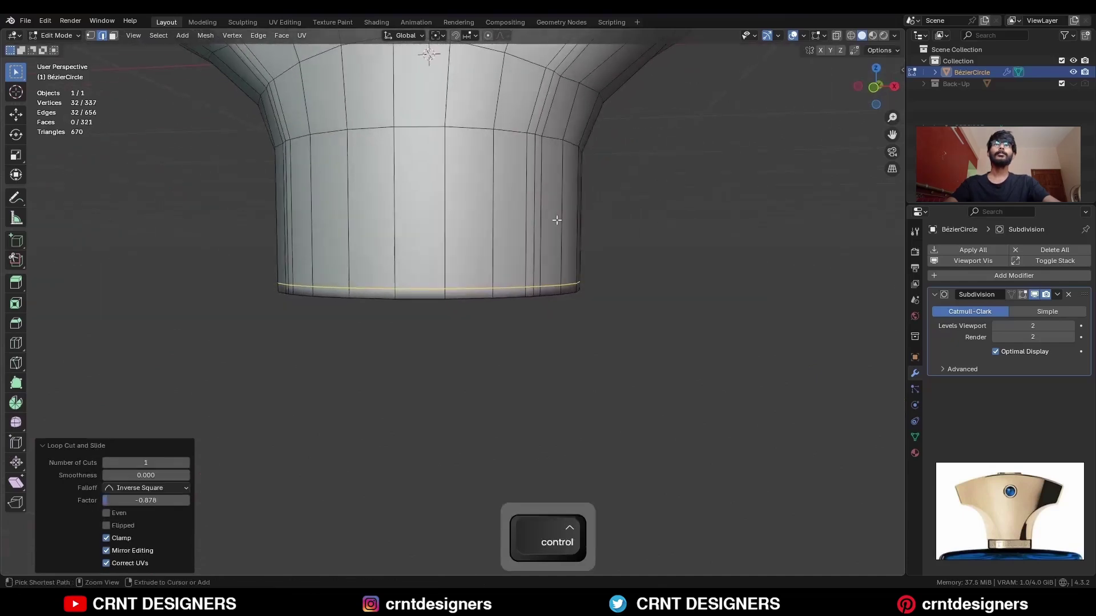
pyautogui.hotkey('ctrl', 'r')
pyautogui.click(556, 220)
pyautogui.rightClick(622, 211)
# Inset the neck's bottom face again by about 0.033 m.
pyautogui.moveTo(621, 211); pyautogui.dragTo(647, 131, button='middle')
pyautogui.press('3')
pyautogui.click(500, 318)
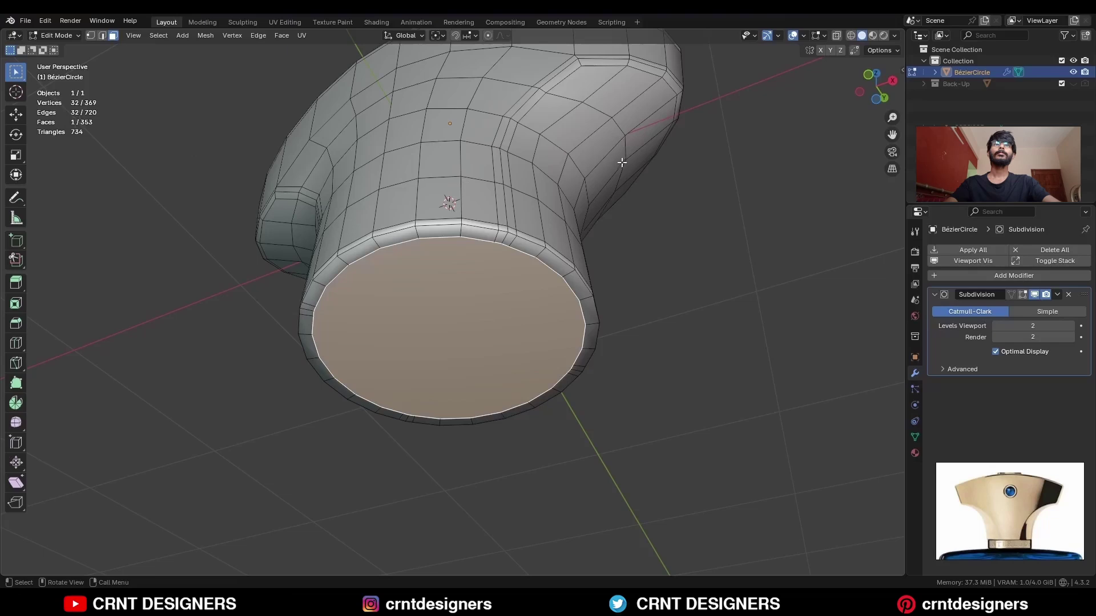
pyautogui.press('i')
pyautogui.click(668, 231)
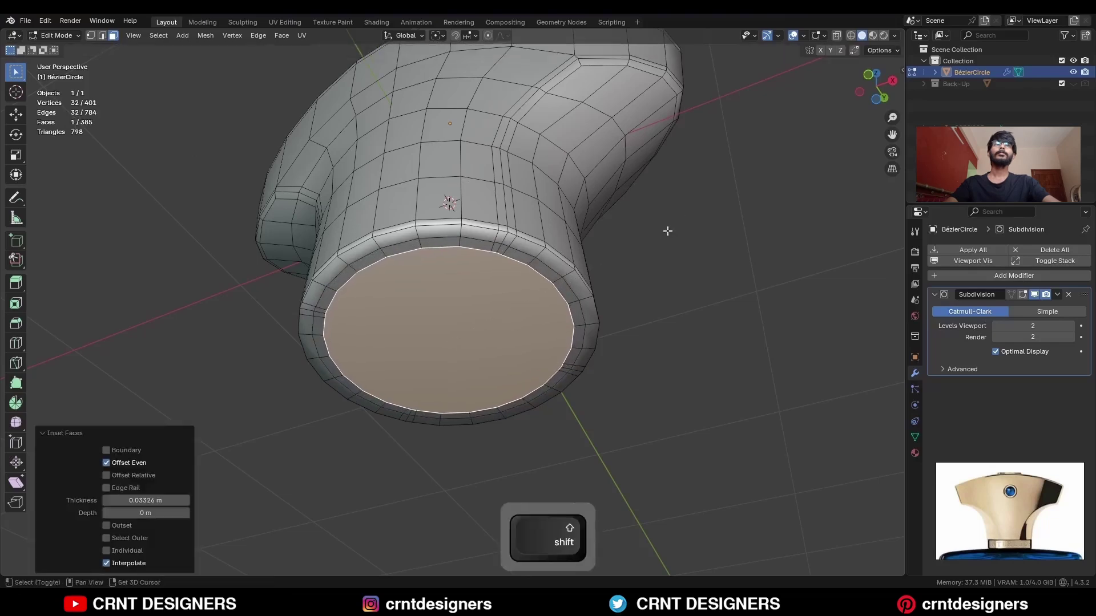
# Round the inset bottom face with LoopTools Circle and rotate it in the bottom view to align with the surrounding edges.
pyautogui.rightClick(648, 153)
pyautogui.moveTo(656, 143)
pyautogui.click(701, 153)
pyautogui.press('ctrl+KP_1')
pyautogui.press('r')
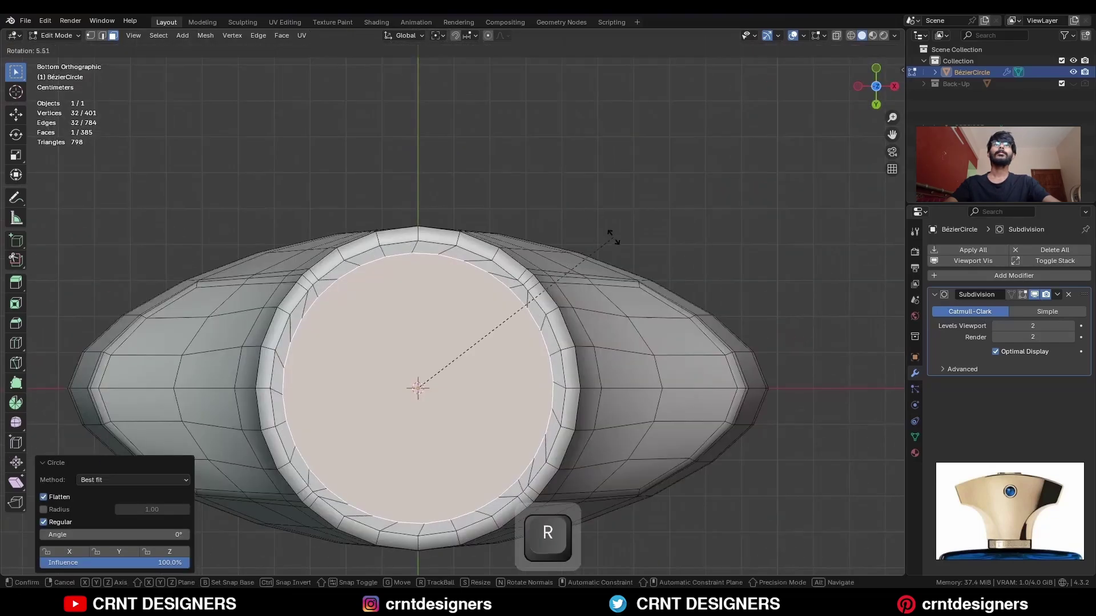
pyautogui.press('shift')
pyautogui.click(633, 401)
# Inset the circular bottom face by about 0.081 m and delete the inner face.
pyautogui.scroll(-2, 531, 308)
pyautogui.press('i')
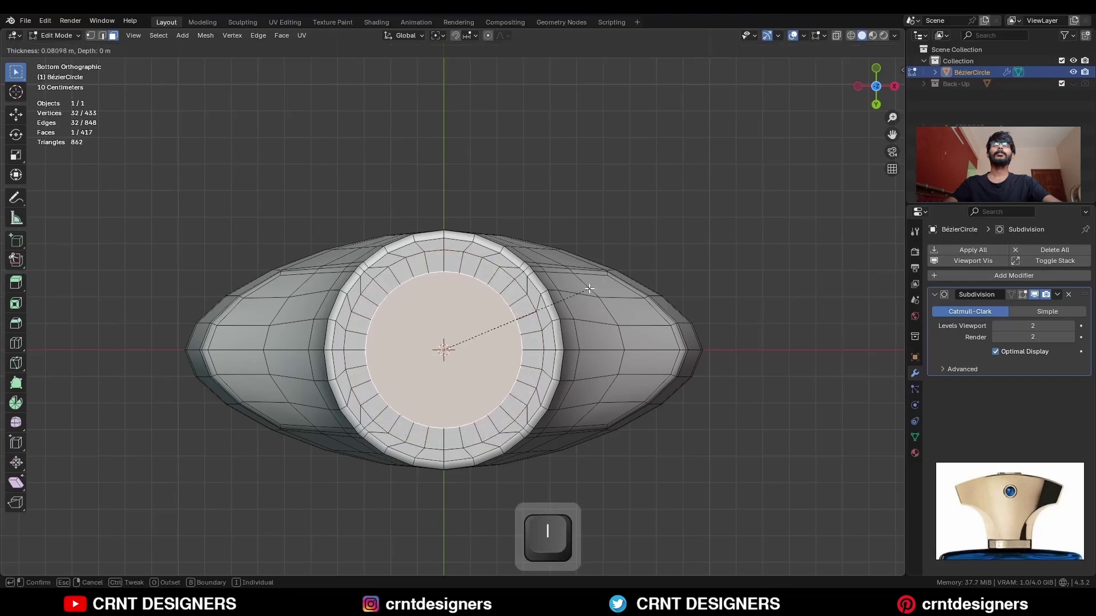
pyautogui.click(588, 289)
pyautogui.press('x')
pyautogui.click(590, 286)
# Select the hole's edge loop at the bottom and close it with Grid Fill, span 8, adjusting the offset.
pyautogui.press('2')
pyautogui.press('alt')
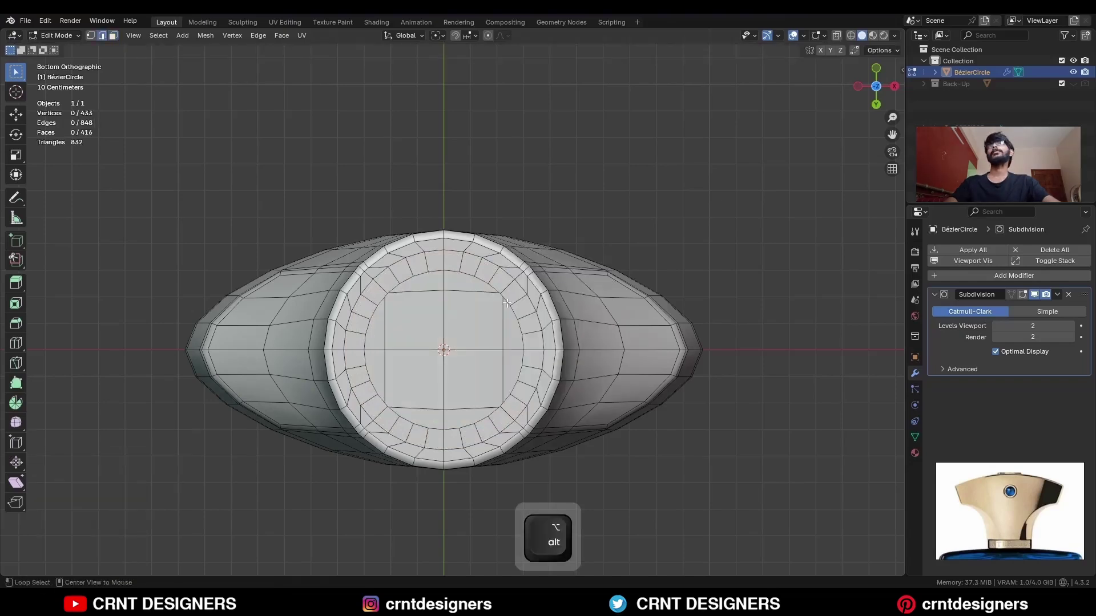
pyautogui.click(282, 36)
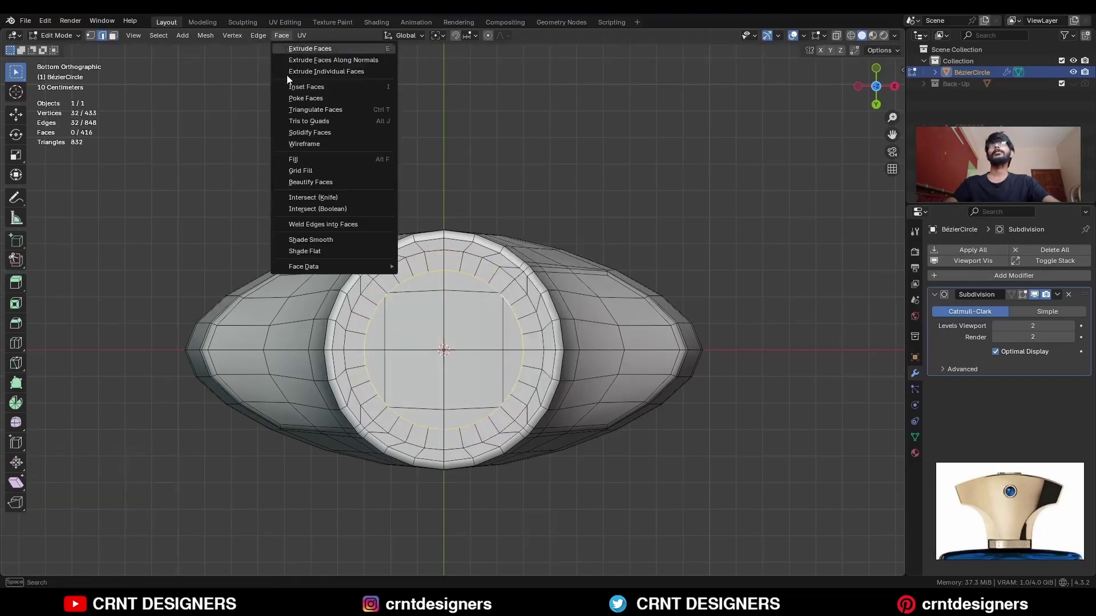
pyautogui.click(307, 172)
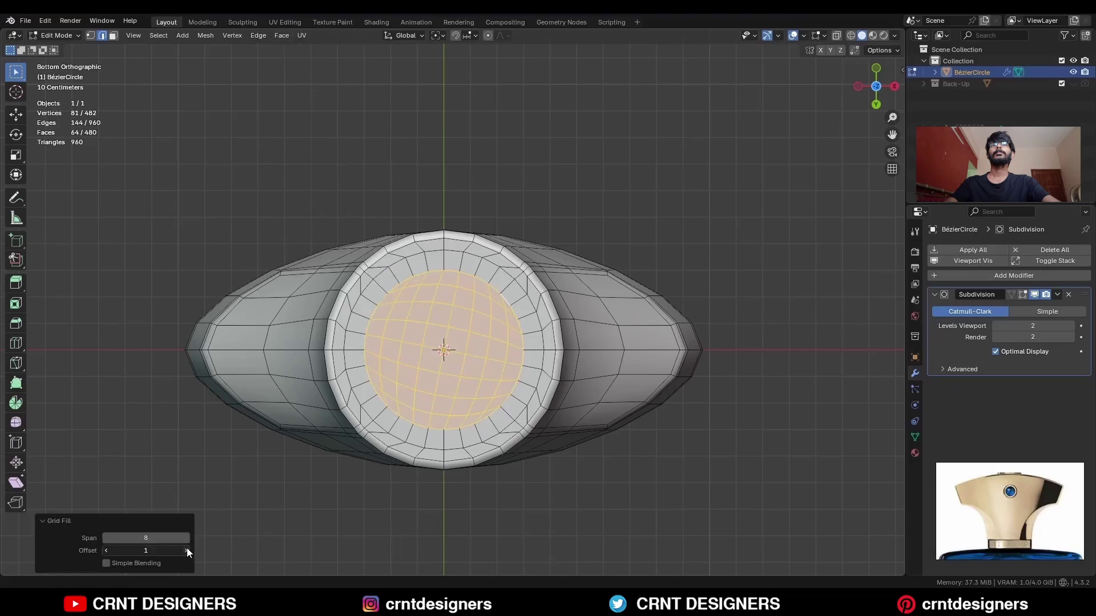
pyautogui.click(506, 126)
# Return to Object Mode, deselect the cap, hide the overlays and save the file BM23.blend.
pyautogui.moveTo(506, 126); pyautogui.dragTo(543, 275, button='middle')
pyautogui.press('Tab')
pyautogui.hotkey('alt', 'a')
pyautogui.hotkey('shift', 'alt', 'z')
pyautogui.hotkey('ctrl', 's')
# Examine the smoothed cap from the front, side, top and bottom, switching the overlays on and off.
pyautogui.moveTo(468, 288); pyautogui.dragTo(867, 104, button='middle')
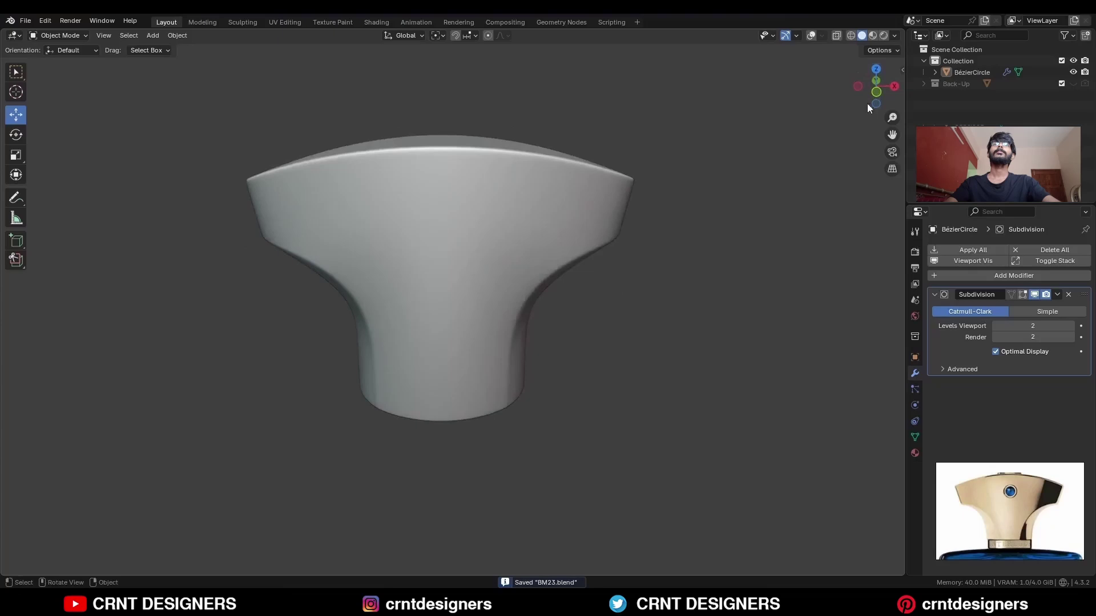
pyautogui.click(876, 92)
pyautogui.hotkey('shift', 'alt', 'z')
pyautogui.hotkey('shift', 'alt', 'z')
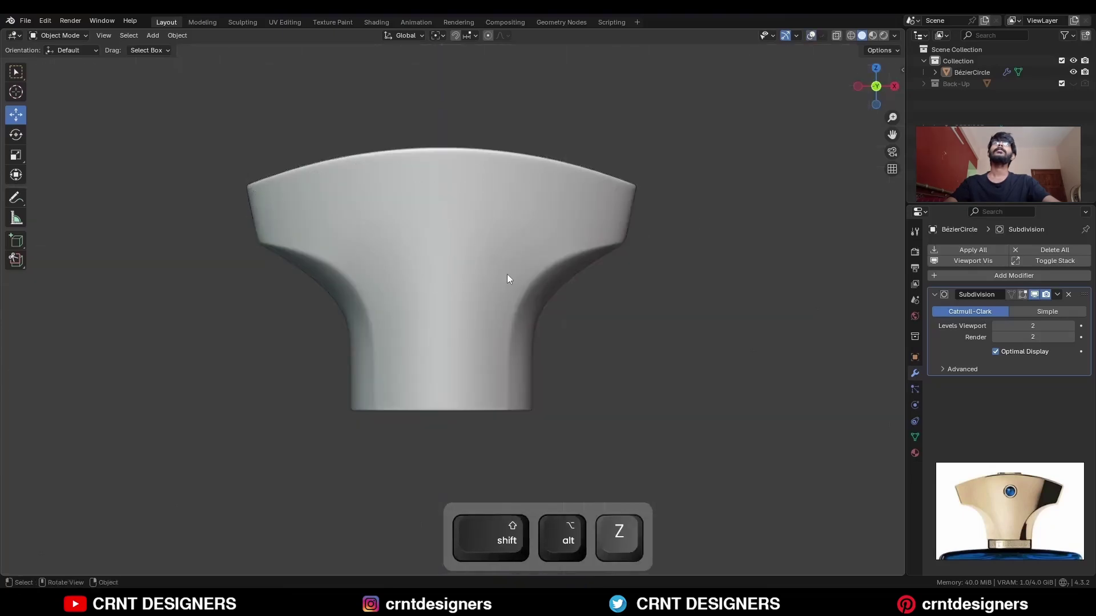
pyautogui.click(893, 87)
pyautogui.click(875, 70)
pyautogui.click(876, 103)
pyautogui.scroll(-2, 645, 265)
# Save the file again and toggle the overlays to check the cap's wireframe.
pyautogui.hotkey('ctrl', 's')
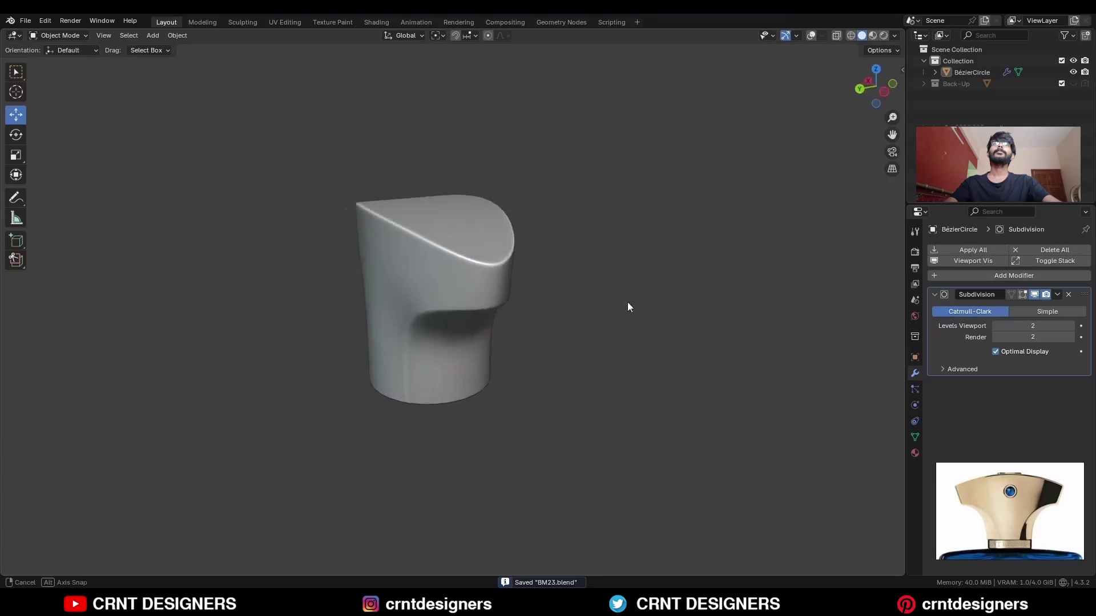
pyautogui.hotkey('shift', 'alt', 'z')
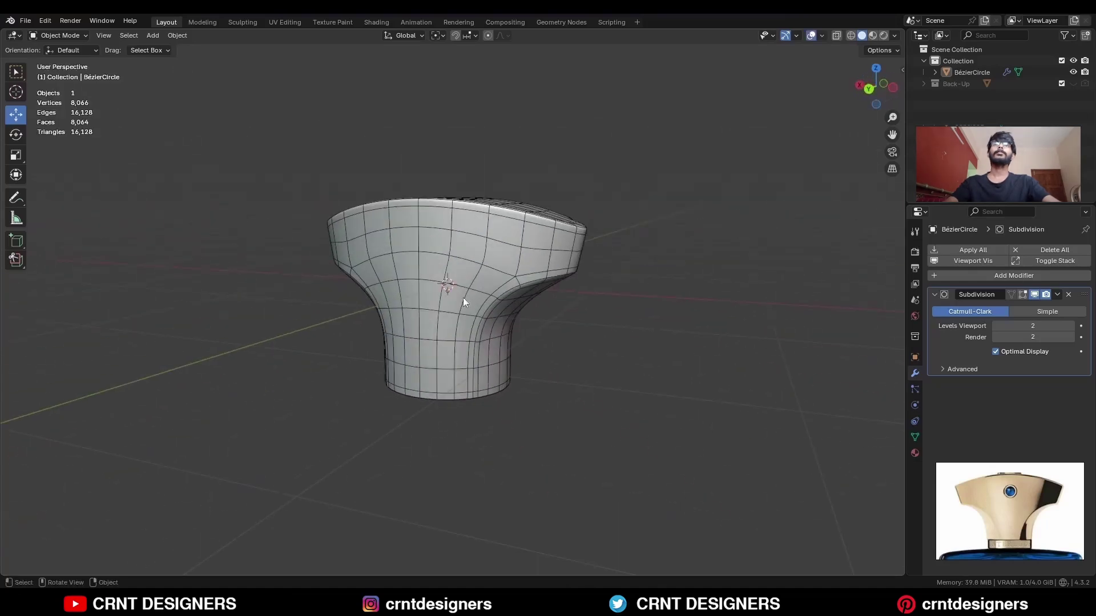
pyautogui.hotkey('shift', 'alt', 'z')
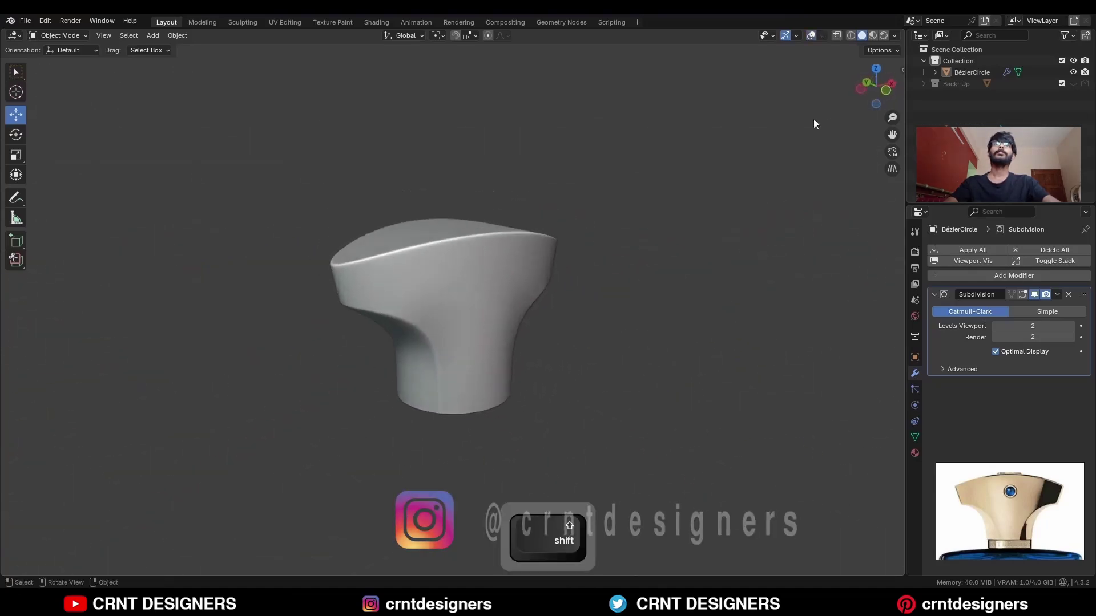